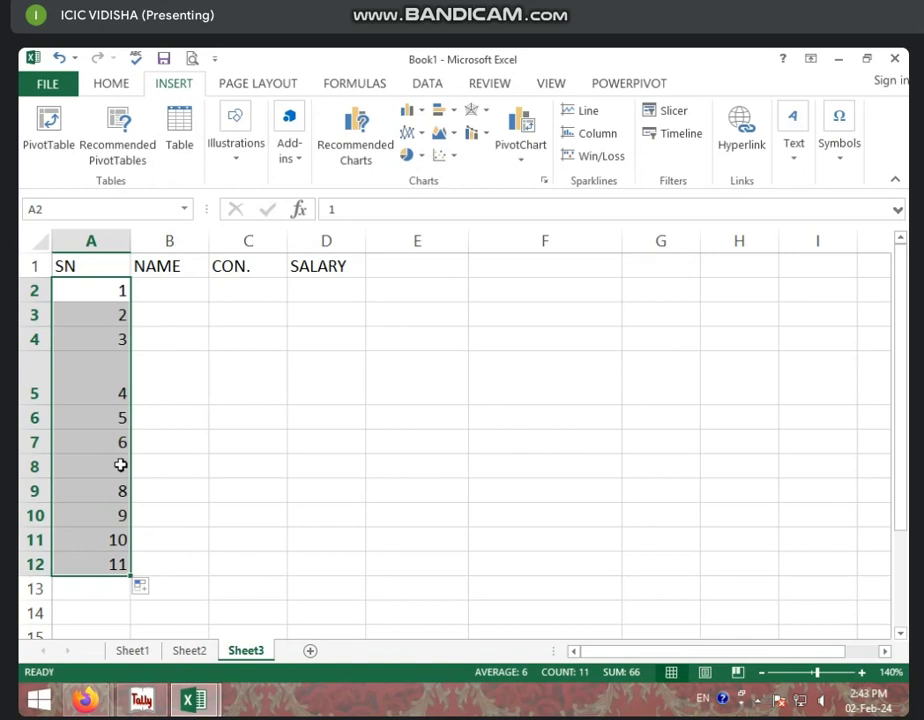
Step: Enter 2 in cell B2 and 4 in cell B3
{"action": "left_click", "coordinate": [148, 297]}
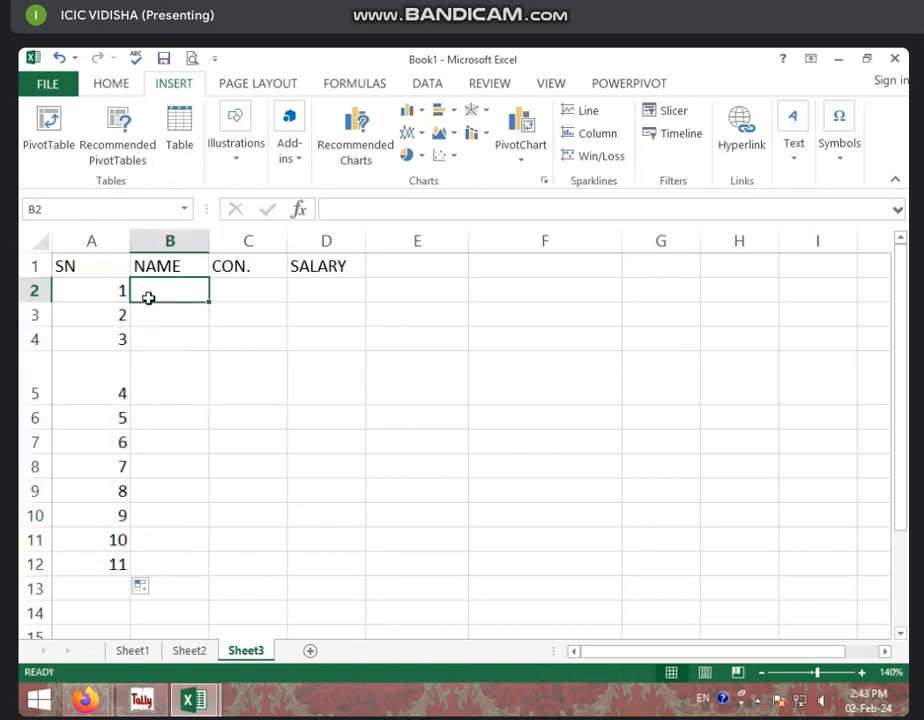
{"action": "type", "text": "2"}
{"action": "key", "text": "Return"}
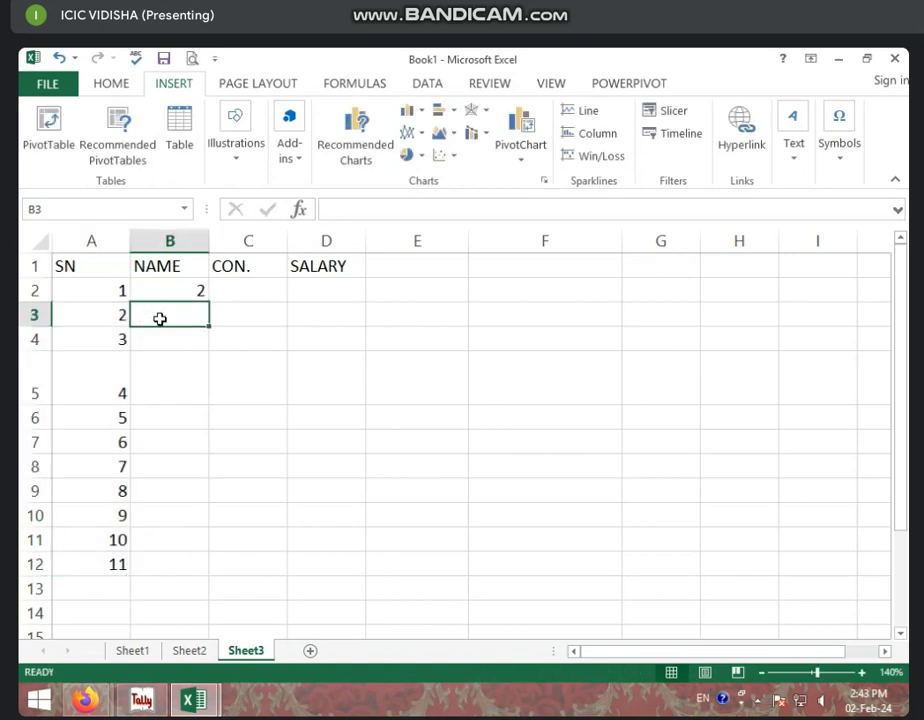
{"action": "left_click", "coordinate": [164, 337]}
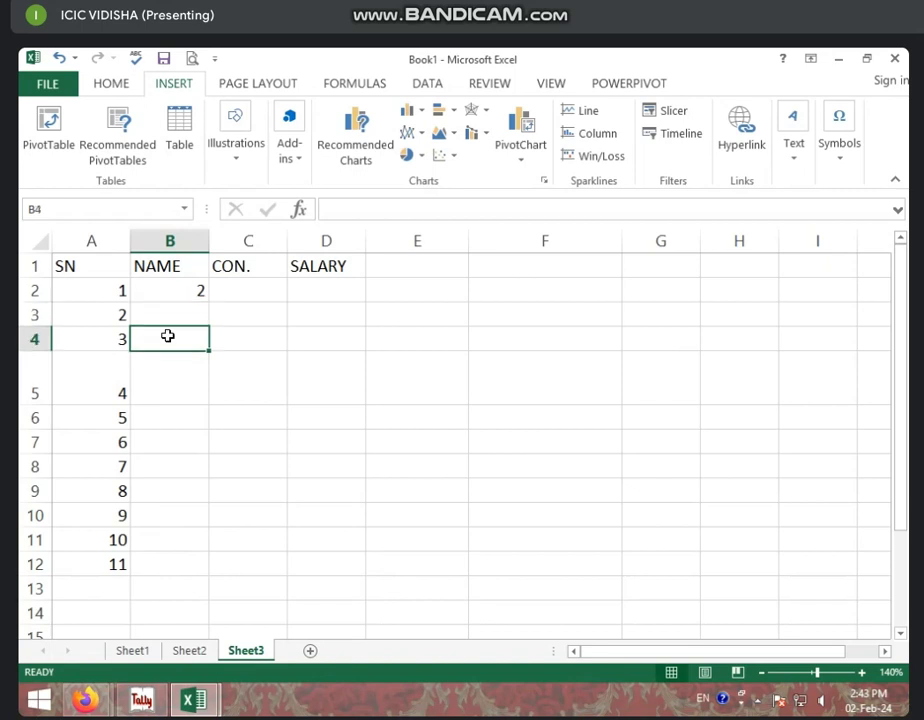
{"action": "left_click", "coordinate": [169, 320]}
{"action": "left_click", "coordinate": [192, 338]}
{"action": "left_click", "coordinate": [249, 322]}
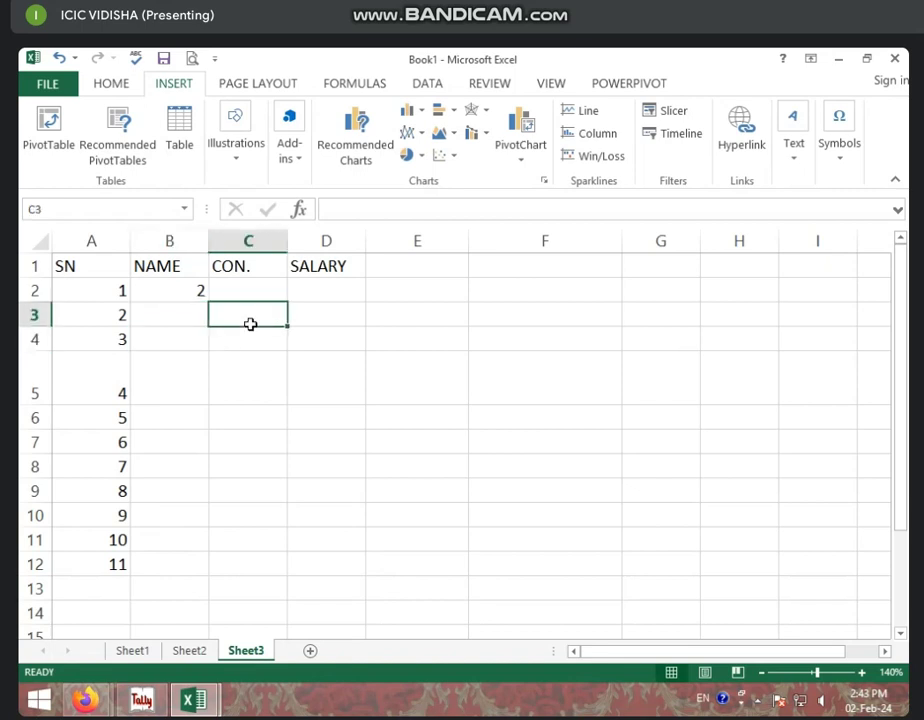
{"action": "left_click", "coordinate": [228, 346]}
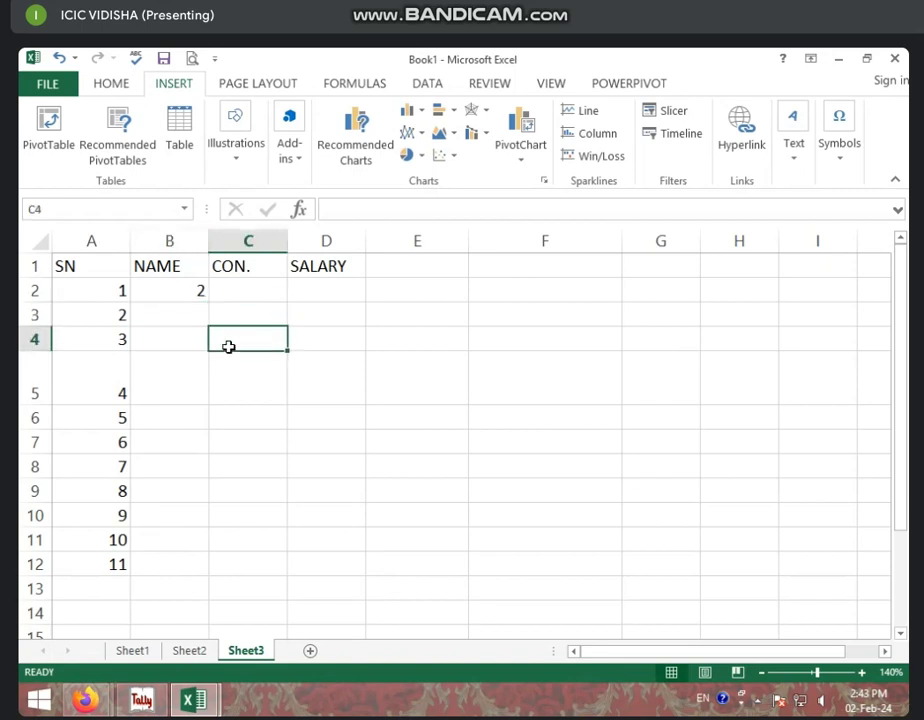
{"action": "left_click", "coordinate": [170, 315]}
{"action": "type", "text": "4"}
{"action": "key", "text": "Return"}
{"action": "key", "text": "Return"}
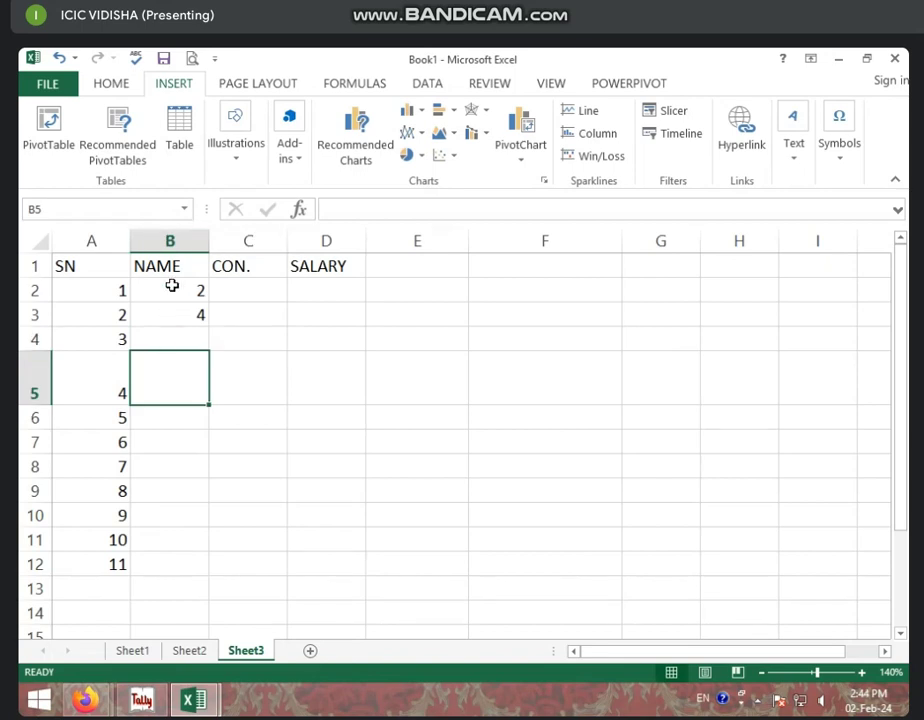
Step: Drag the 2 from B2 to cell E5, then switch to the DEP CALCULATION workbook
{"action": "left_click", "coordinate": [177, 291]}
{"action": "left_click", "coordinate": [181, 315]}
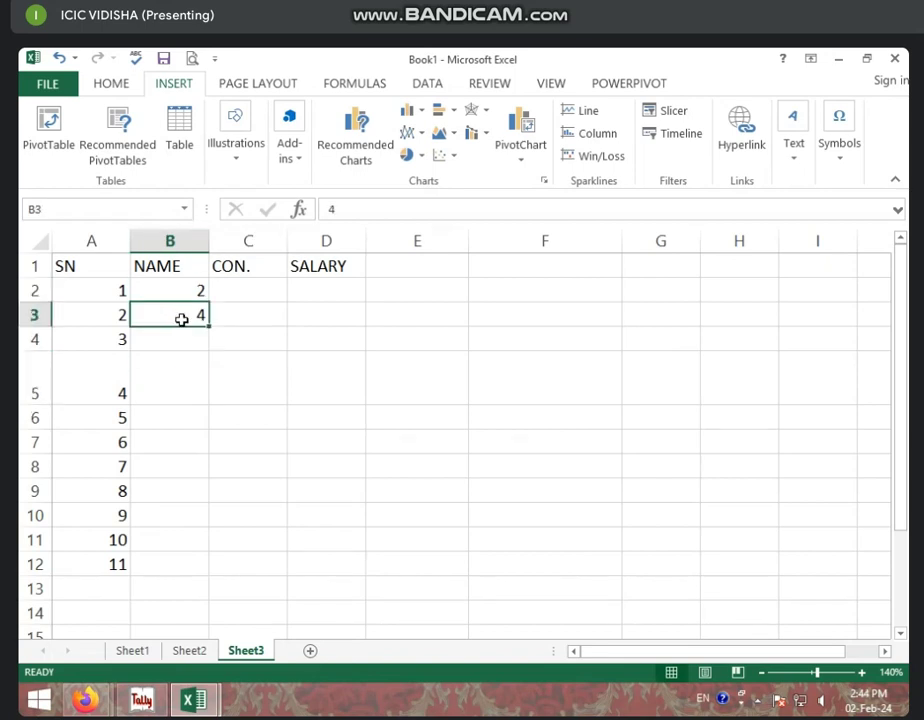
{"action": "left_click", "coordinate": [170, 288]}
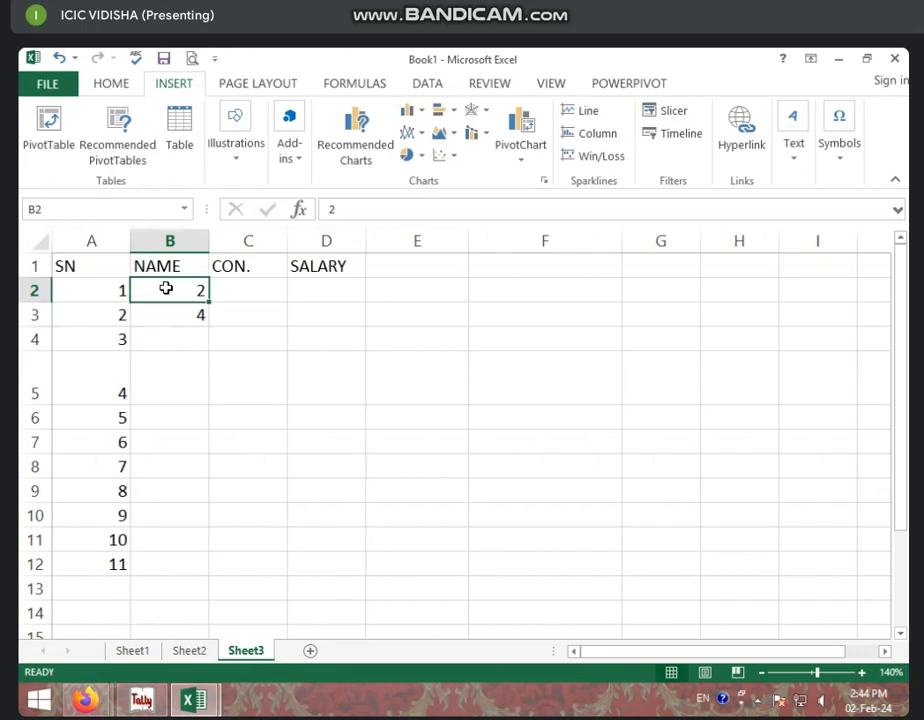
{"action": "left_click_drag", "start_coordinate": [166, 288], "coordinate": [169, 308]}
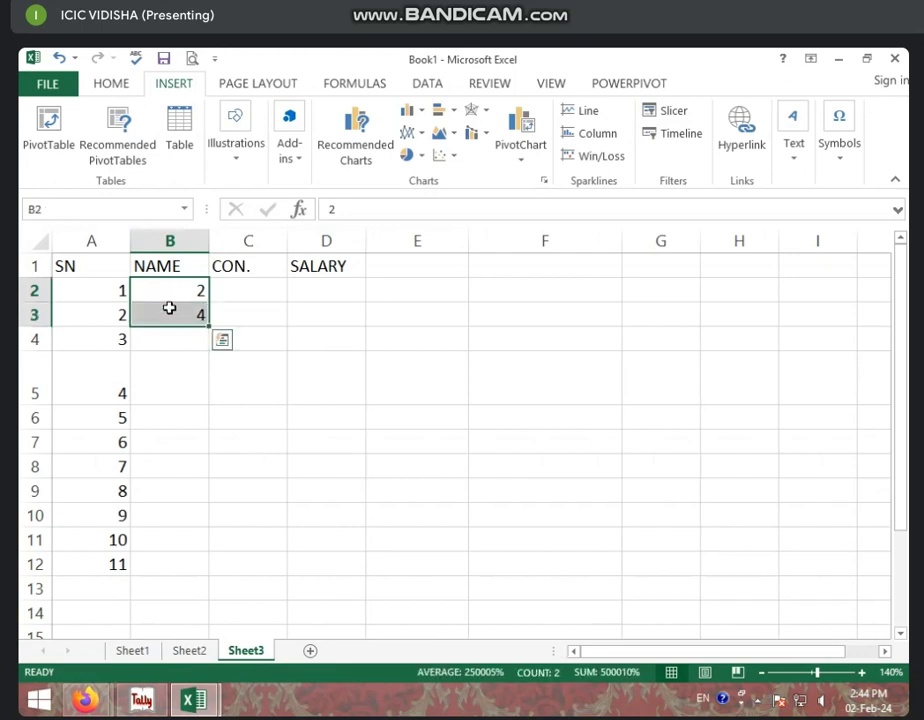
{"action": "left_click", "coordinate": [181, 293]}
{"action": "left_click_drag", "start_coordinate": [177, 299], "coordinate": [176, 303]}
{"action": "left_click", "coordinate": [198, 305]}
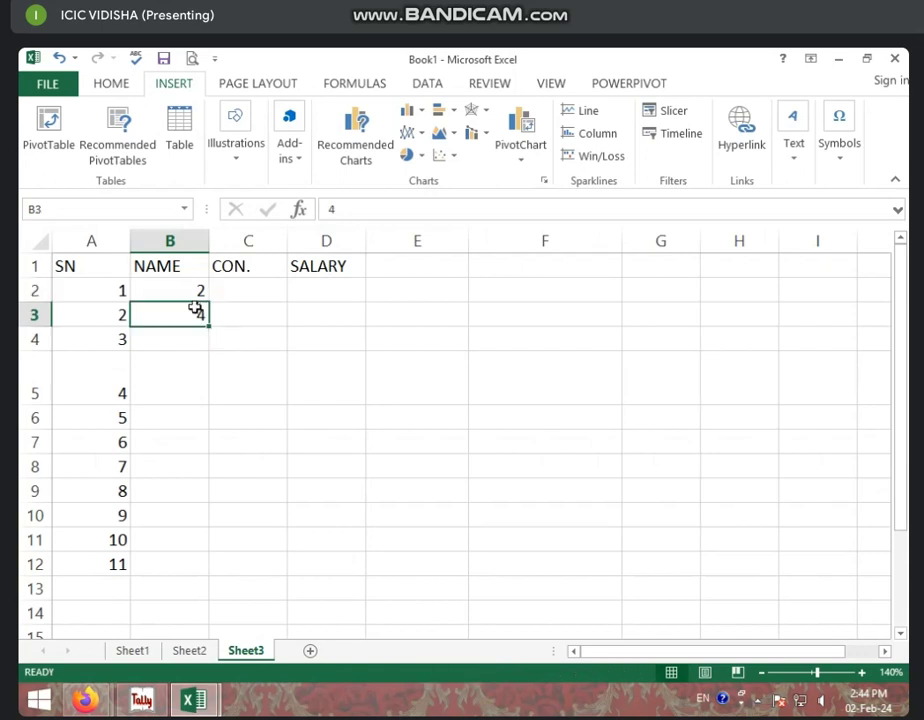
{"action": "left_click", "coordinate": [180, 289]}
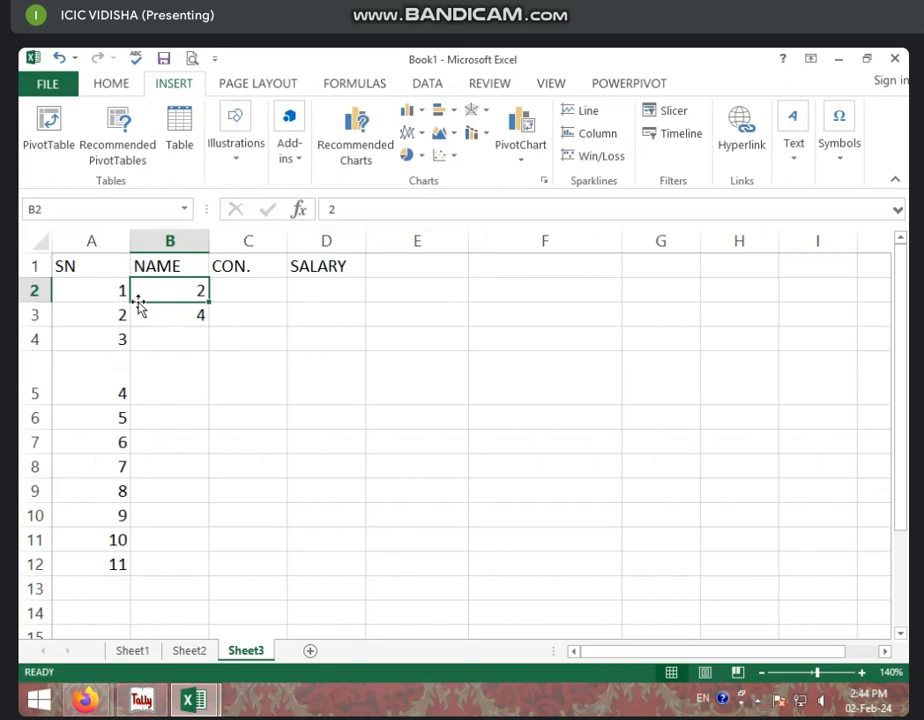
{"action": "mouse_move", "coordinate": [138, 306]}
{"action": "left_mouse_down"}
{"action": "mouse_move", "coordinate": [406, 378]}
{"action": "mouse_move", "coordinate": [403, 371]}
{"action": "left_mouse_up"}
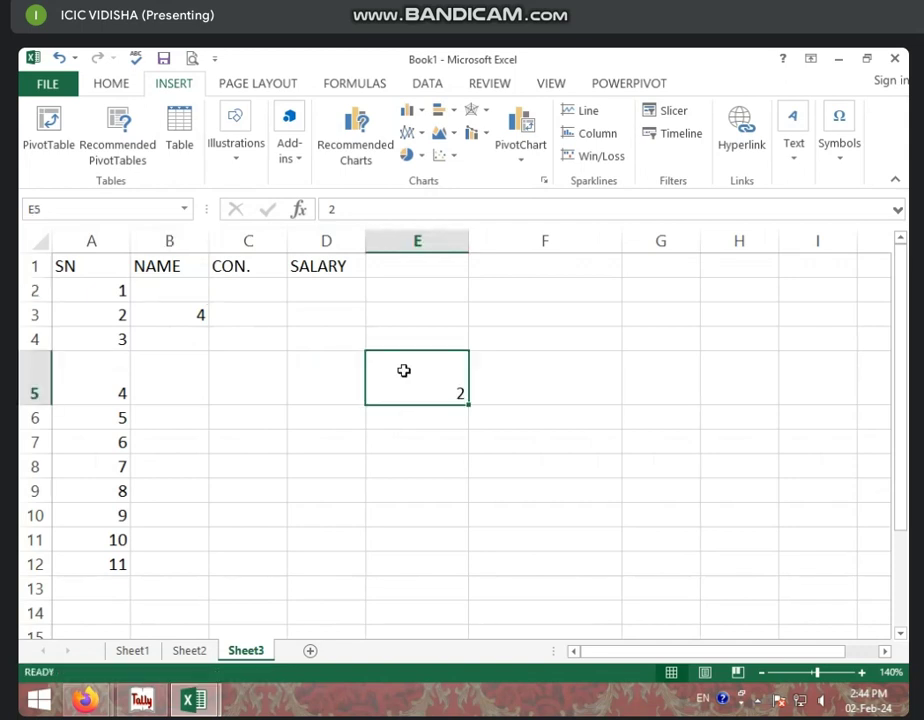
{"action": "key", "text": "ctrl+Tab"}
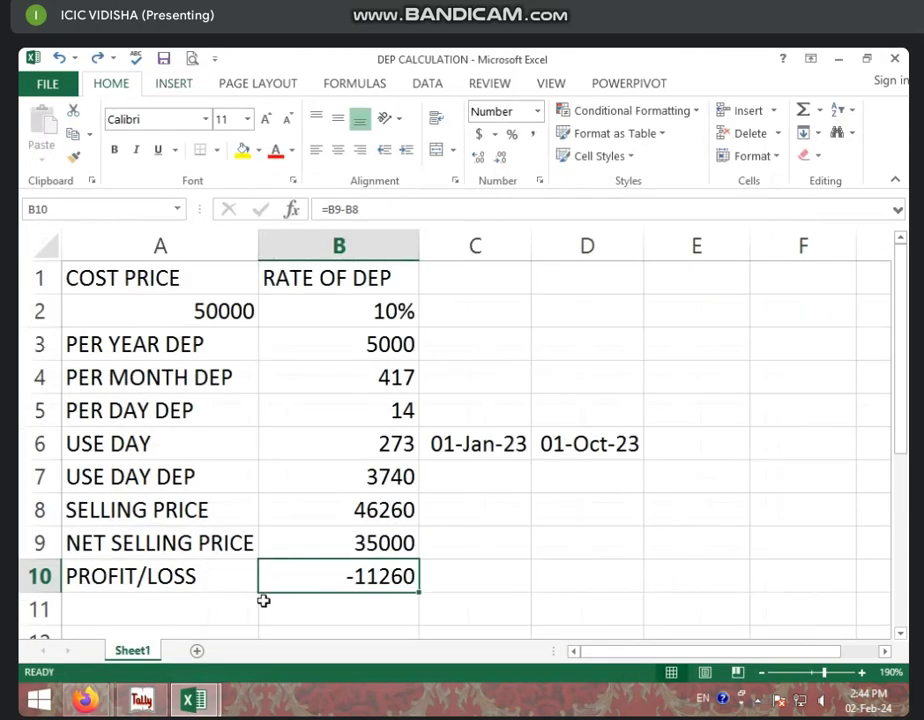
Step: Back in Book1, fill B2:B12 with even numbers 2 through 22 from the 2, 4 pattern
{"action": "mouse_move", "coordinate": [193, 700]}
{"action": "left_click", "coordinate": [280, 610]}
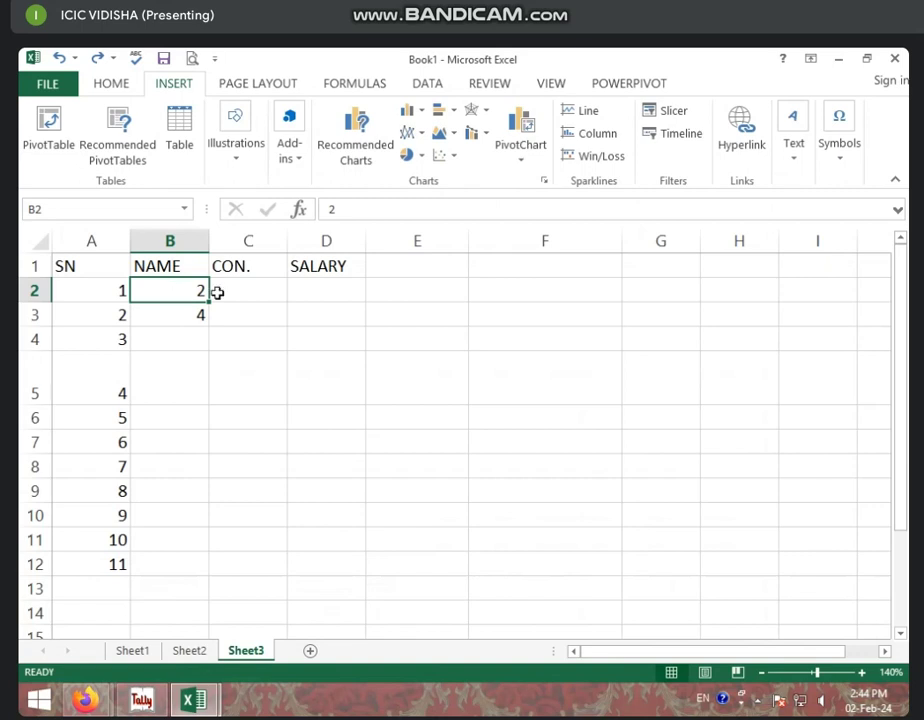
{"action": "left_click_drag", "start_coordinate": [187, 285], "coordinate": [188, 310]}
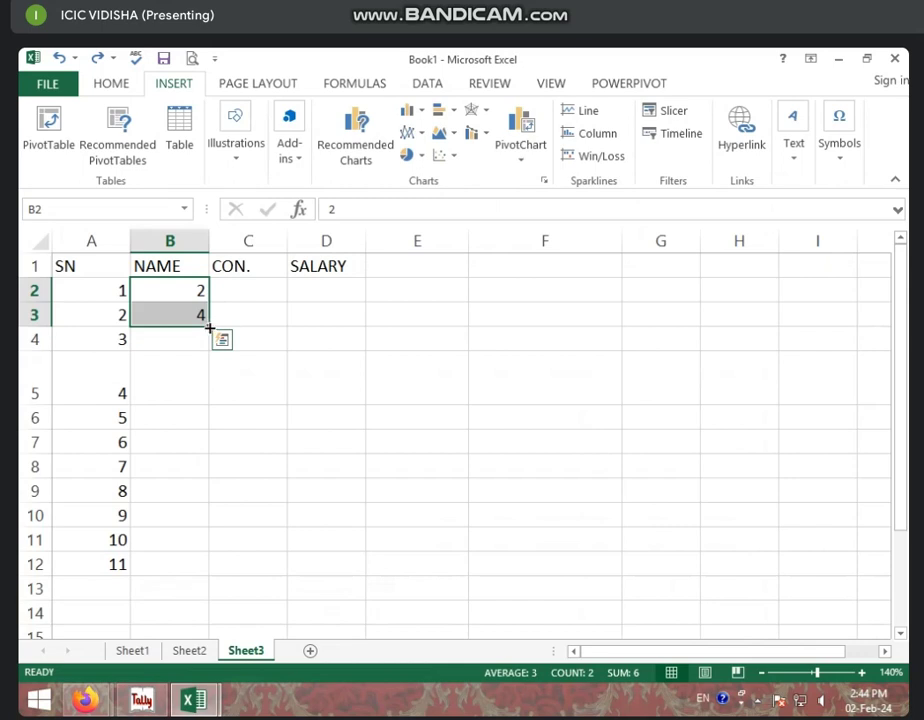
{"action": "left_click_drag", "start_coordinate": [210, 328], "coordinate": [214, 560]}
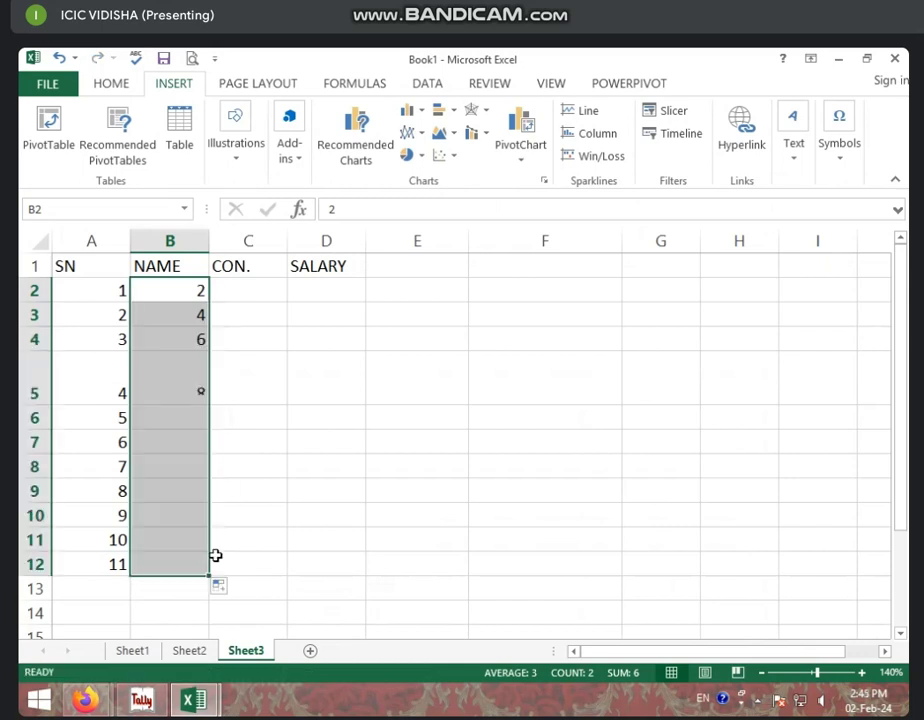
{"action": "left_click", "coordinate": [120, 313]}
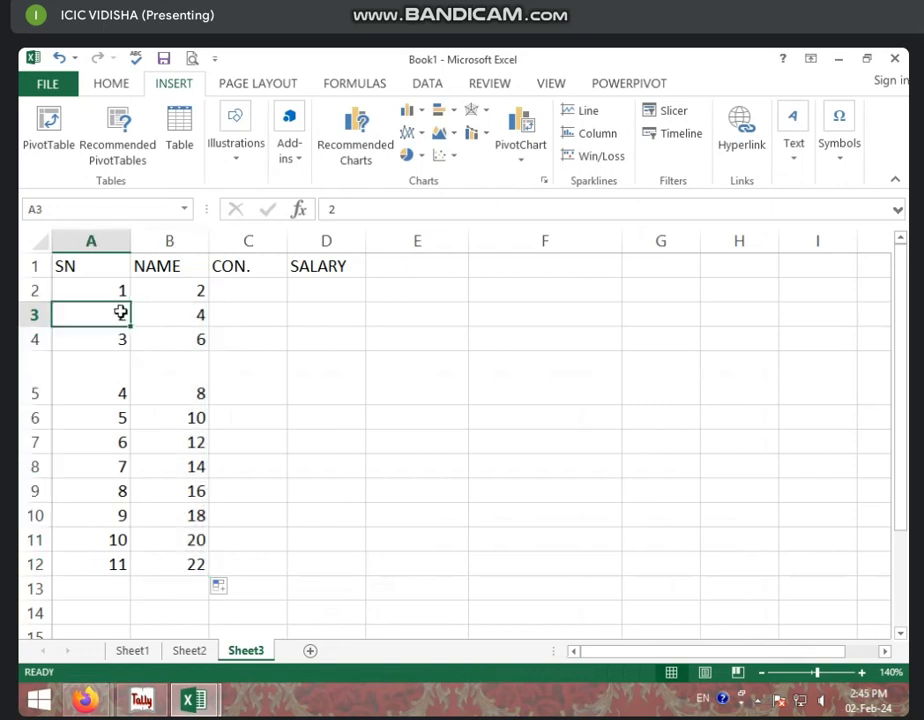
{"action": "left_click", "coordinate": [190, 315]}
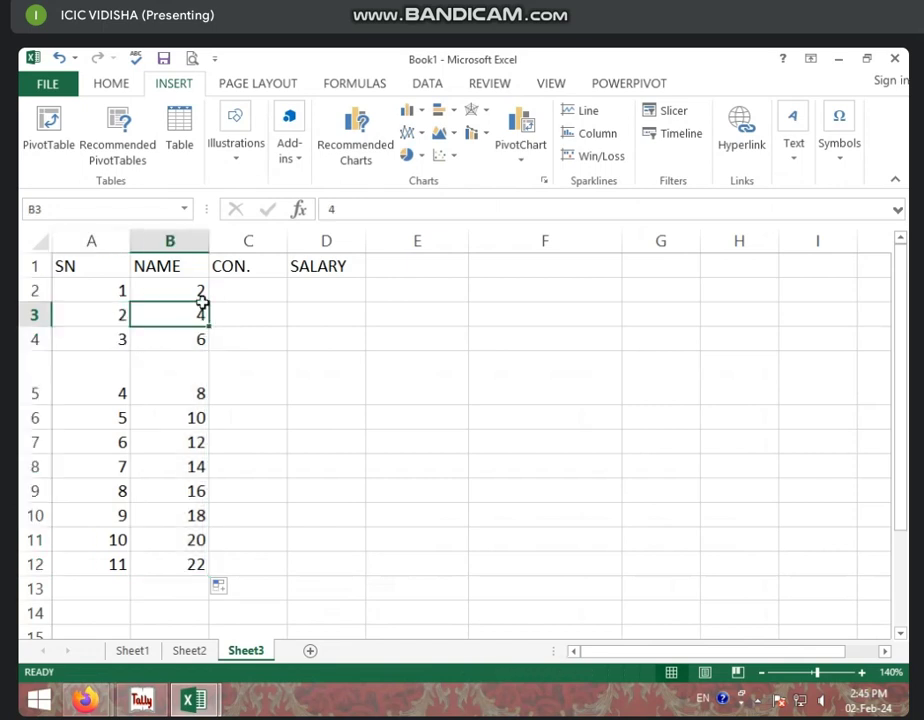
{"action": "left_click", "coordinate": [272, 289]}
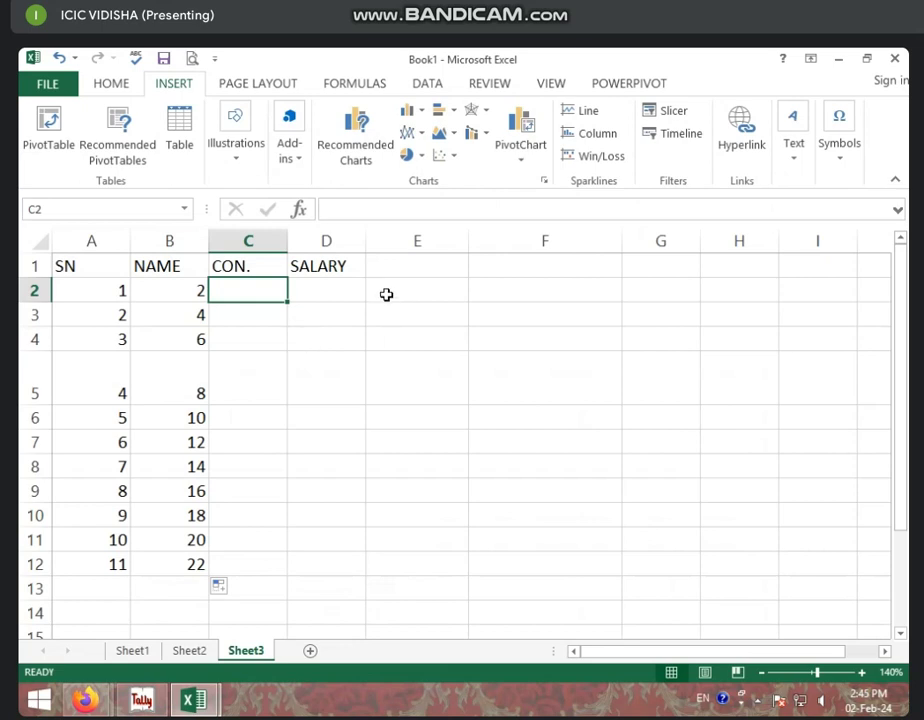
Step: Enter 5 in C2 and copy it down the CON. column to row 9
{"action": "type", "text": "5"}
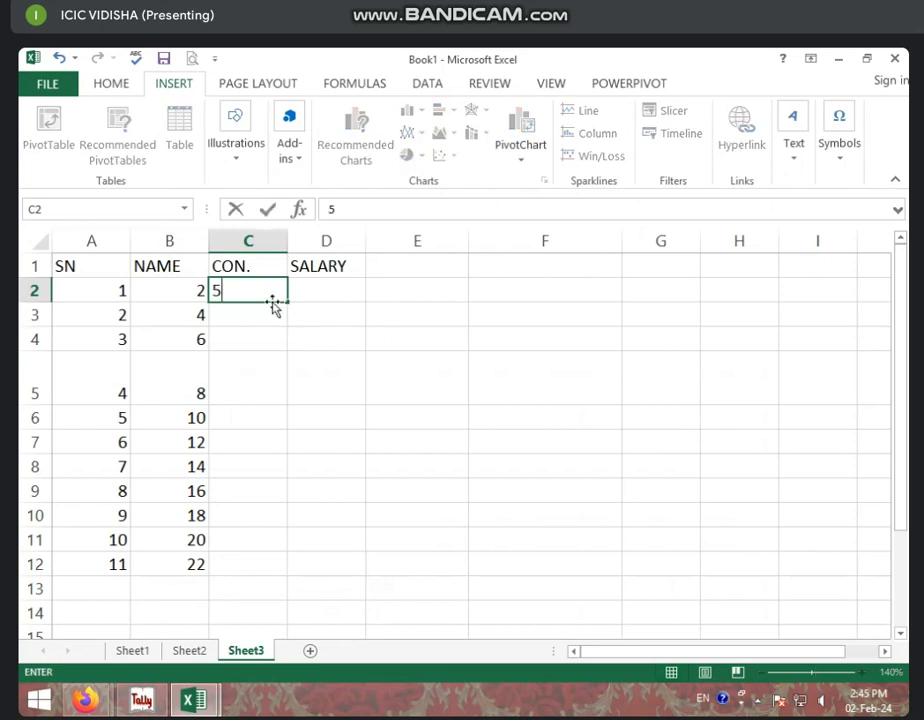
{"action": "key", "text": "Return"}
{"action": "left_click", "coordinate": [269, 292]}
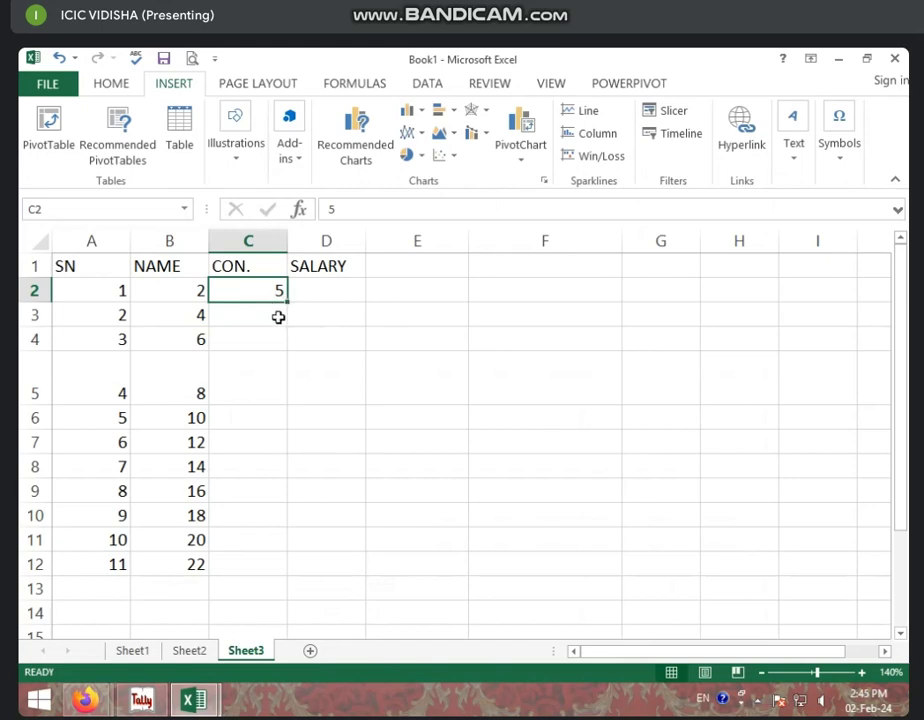
{"action": "left_click", "coordinate": [265, 318]}
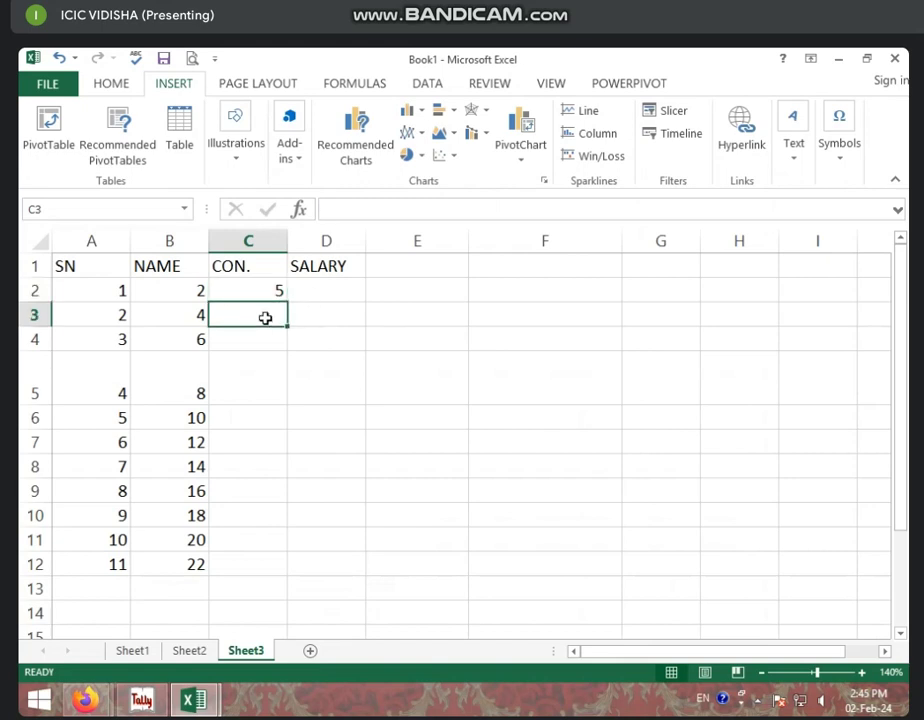
{"action": "left_click", "coordinate": [250, 290]}
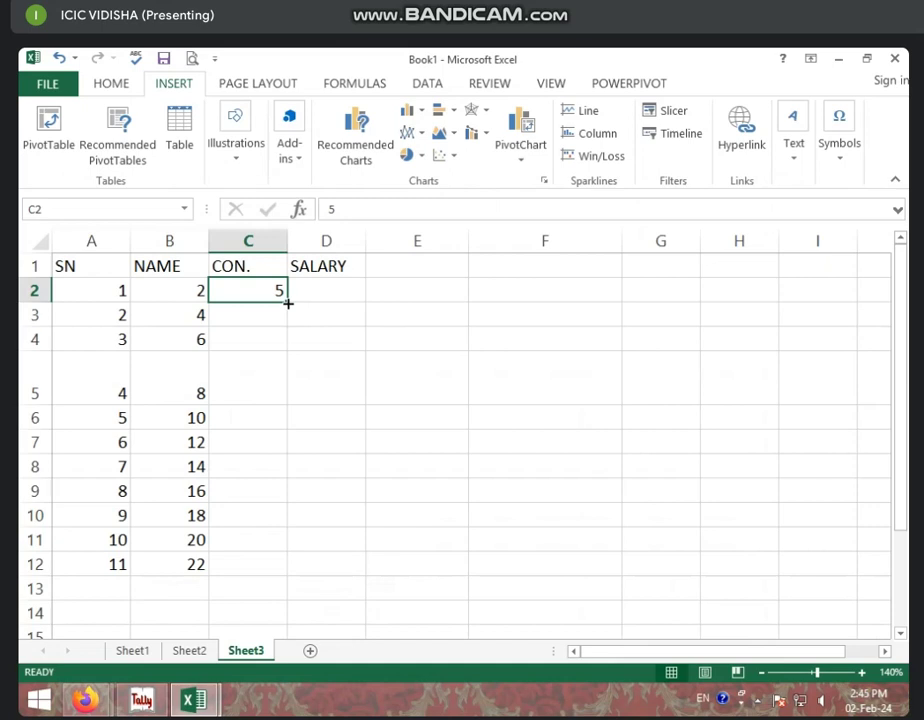
{"action": "left_click_drag", "start_coordinate": [287, 302], "coordinate": [296, 506]}
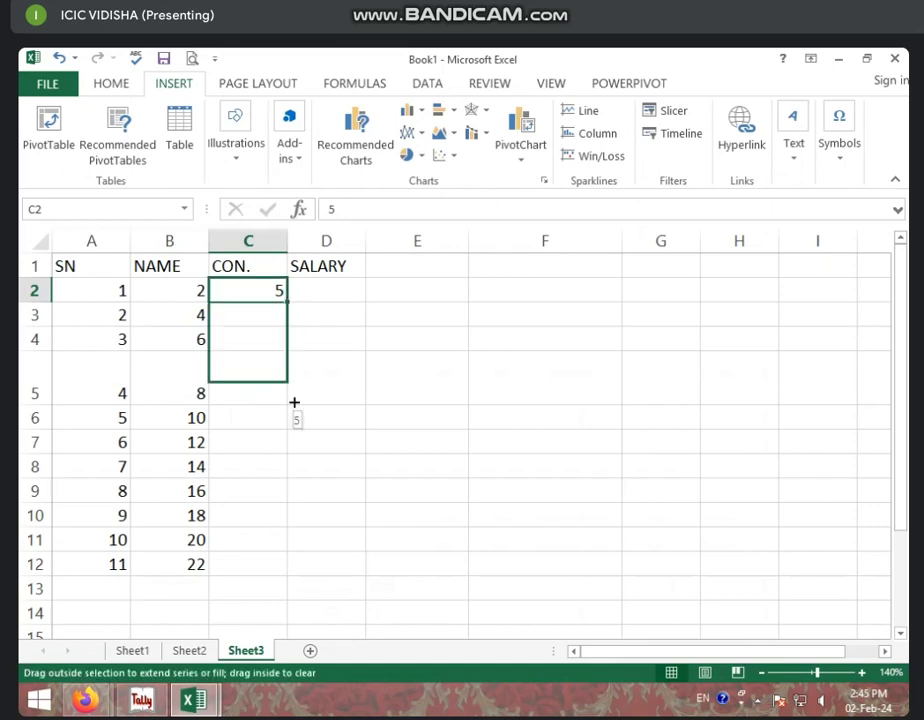
{"action": "left_click", "coordinate": [258, 290]}
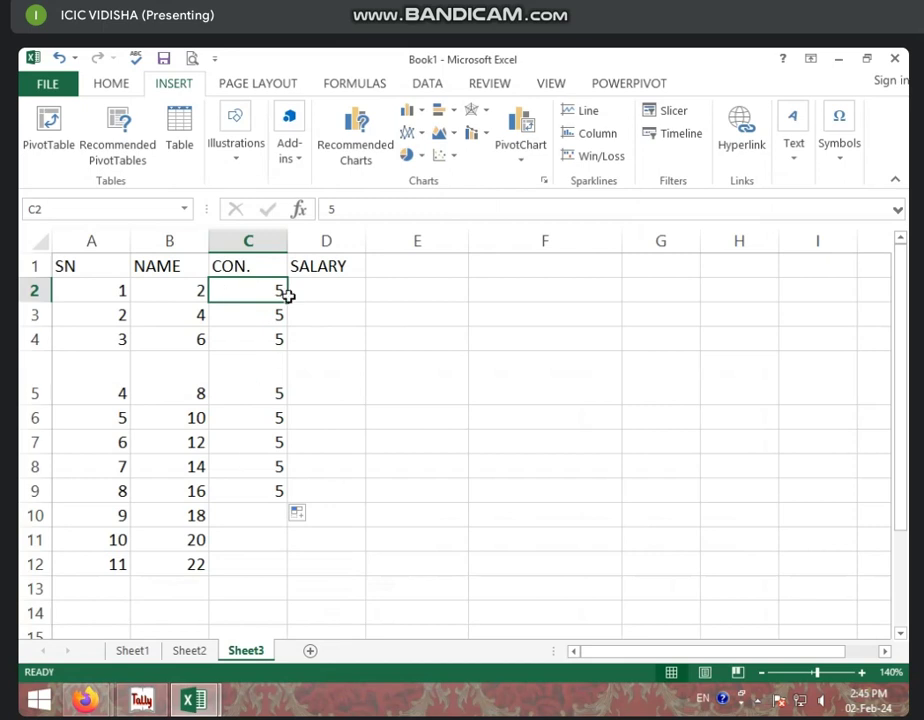
Step: Replace C2 with 450, fill it down to C12, then clear C2:C12
{"action": "type", "text": "450"}
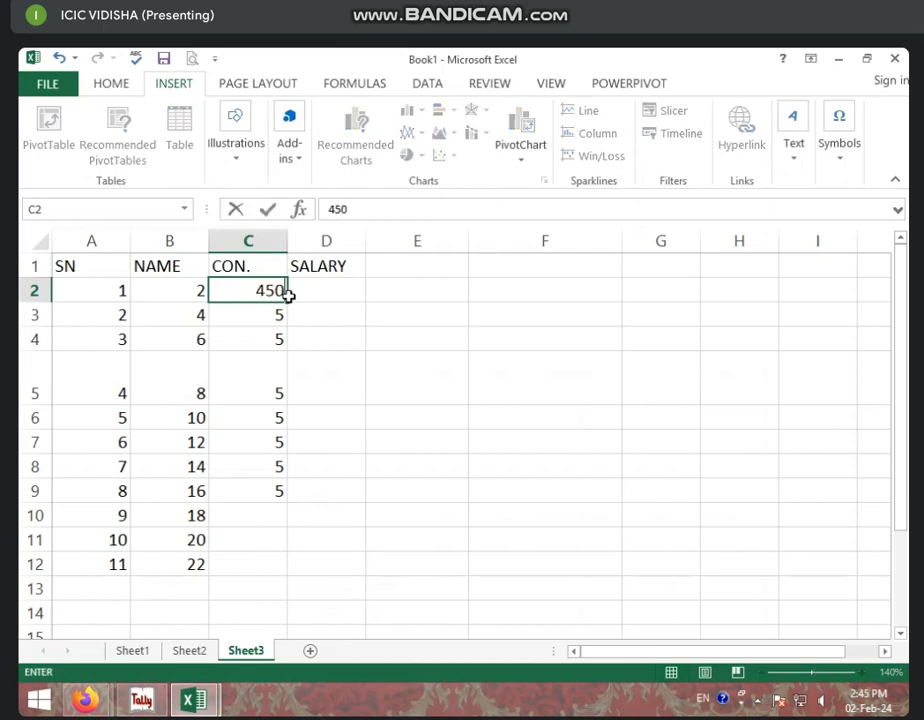
{"action": "left_click", "coordinate": [248, 290]}
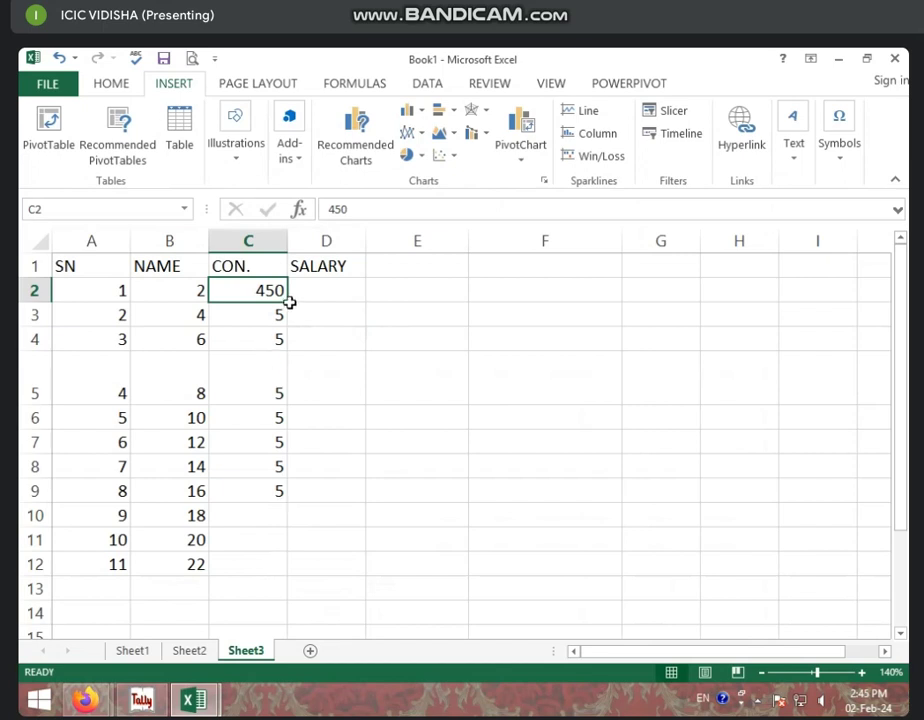
{"action": "left_click_drag", "start_coordinate": [288, 302], "coordinate": [286, 577]}
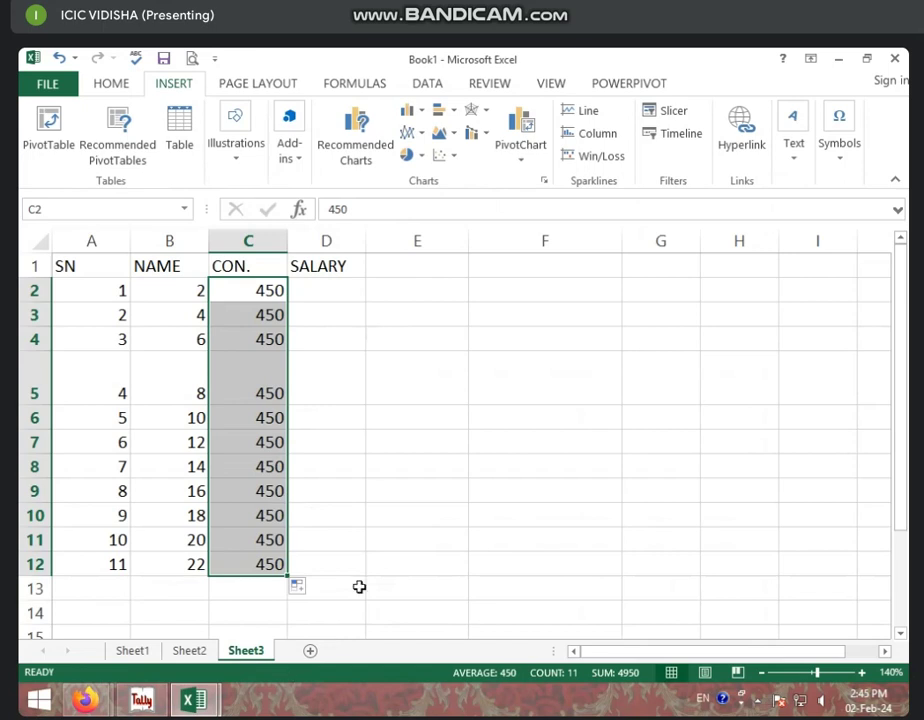
{"action": "left_click", "coordinate": [264, 282]}
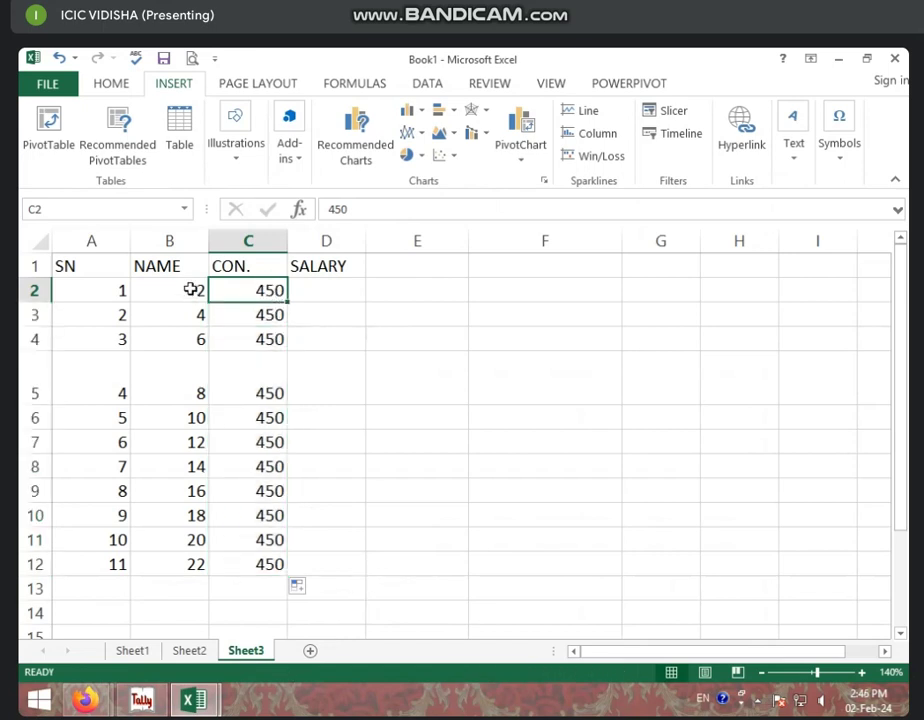
{"action": "left_click_drag", "start_coordinate": [191, 289], "coordinate": [196, 314]}
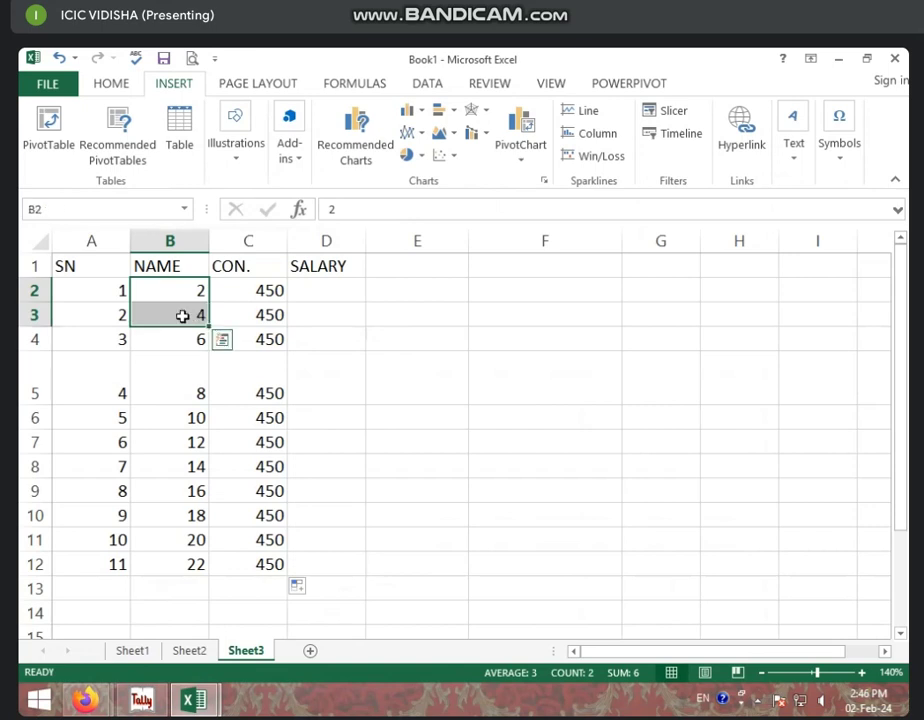
{"action": "left_click_drag", "start_coordinate": [250, 292], "coordinate": [280, 565]}
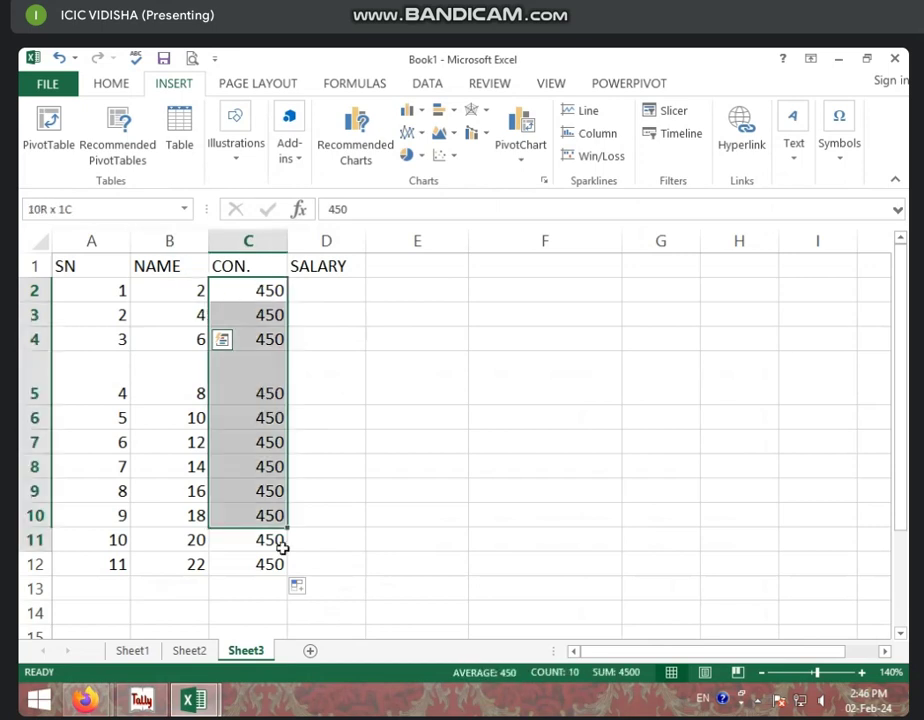
{"action": "key", "text": "Delete"}
Step: Extend the A2:B12 number series across to column H
{"action": "left_click", "coordinate": [115, 418]}
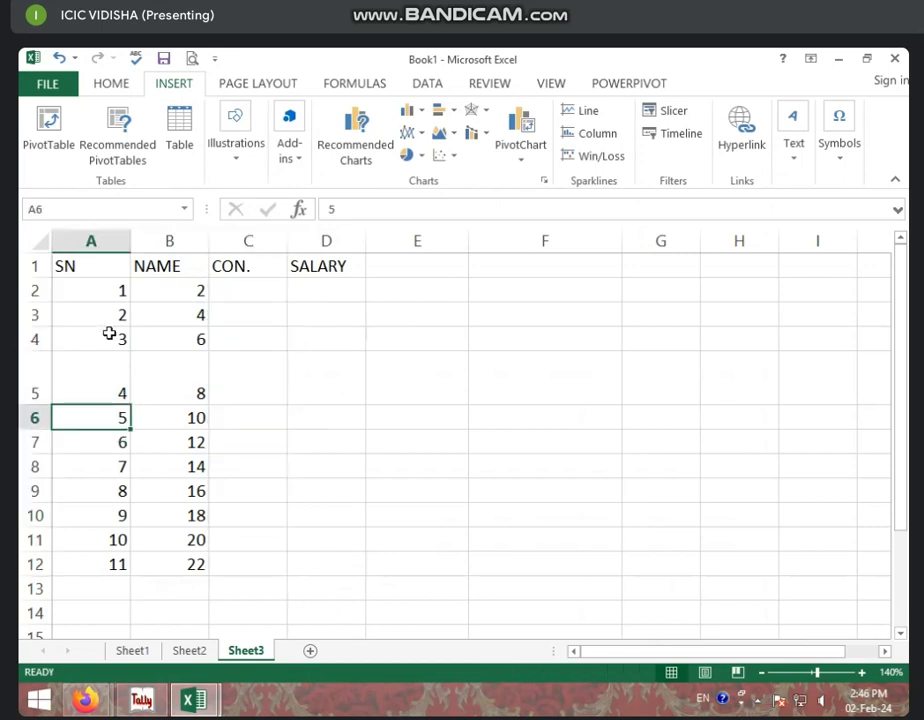
{"action": "left_click_drag", "start_coordinate": [108, 290], "coordinate": [134, 572]}
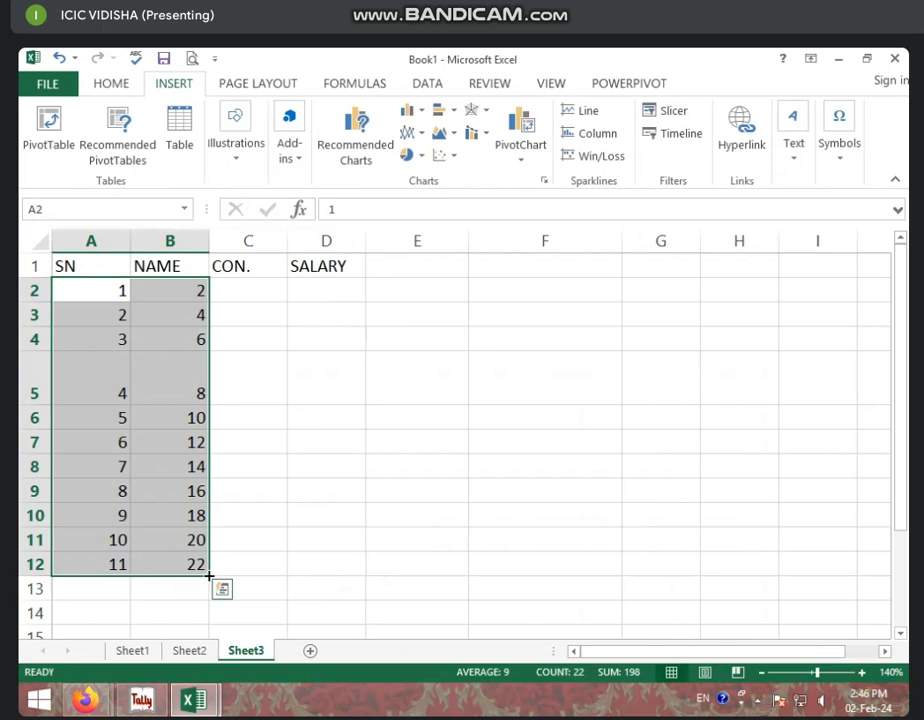
{"action": "left_click_drag", "start_coordinate": [209, 576], "coordinate": [630, 576]}
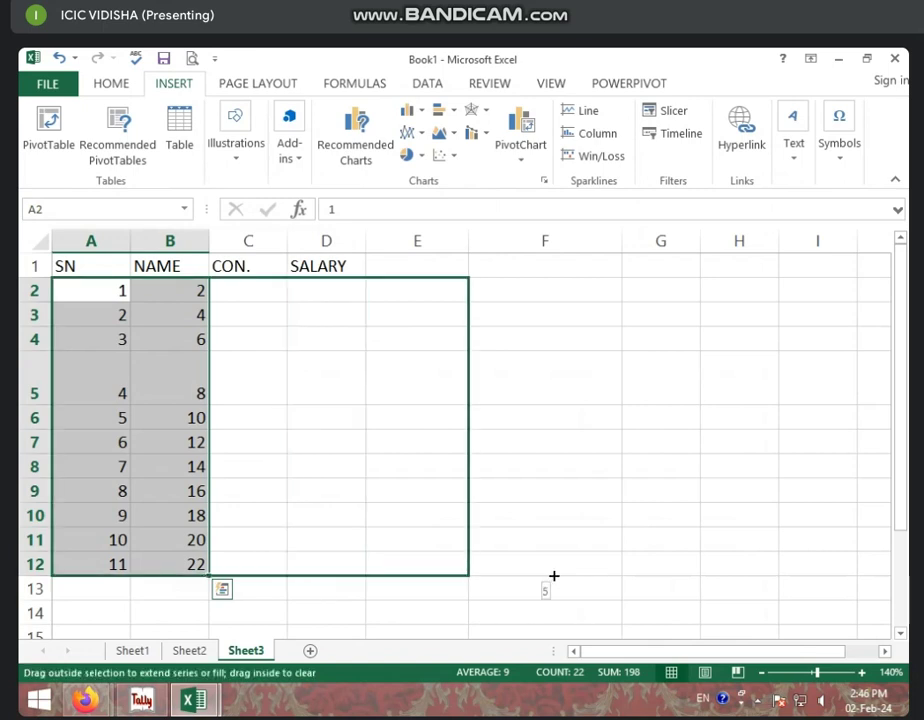
{"action": "left_click_drag", "start_coordinate": [630, 576], "coordinate": [779, 576]}
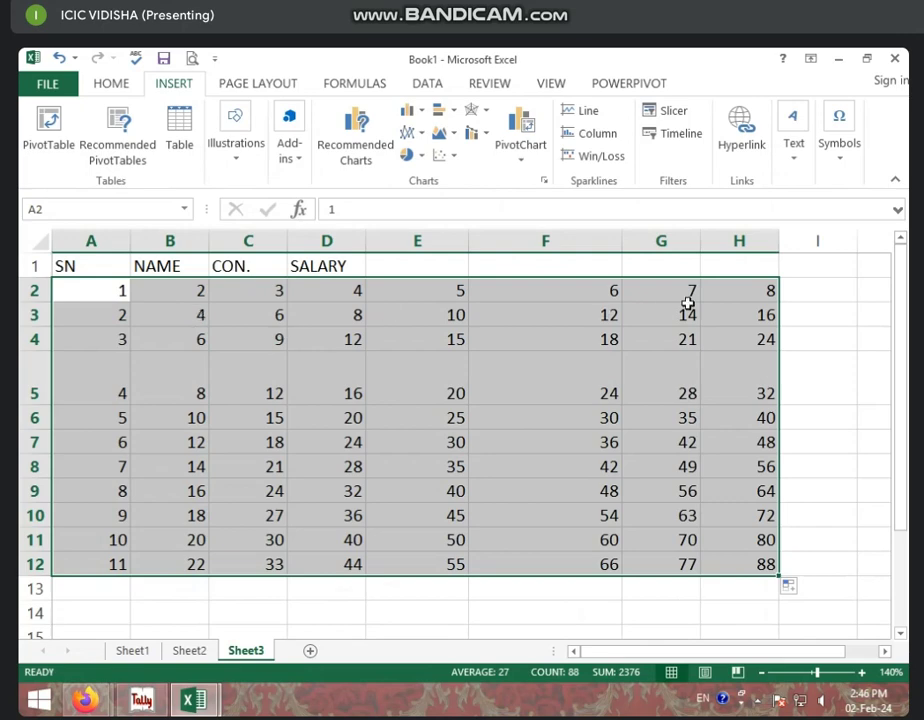
Step: Check the filled values in columns B and C for rows 2 to 4
{"action": "left_click", "coordinate": [113, 294]}
{"action": "left_click", "coordinate": [162, 290]}
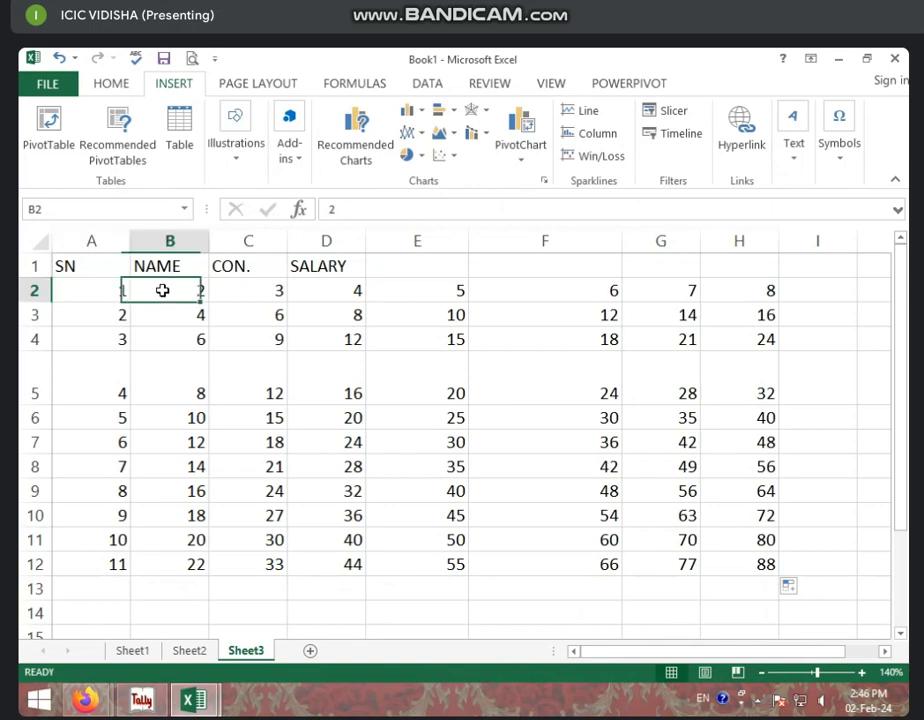
{"action": "left_click", "coordinate": [250, 290]}
{"action": "left_click", "coordinate": [298, 292]}
{"action": "left_click", "coordinate": [122, 314]}
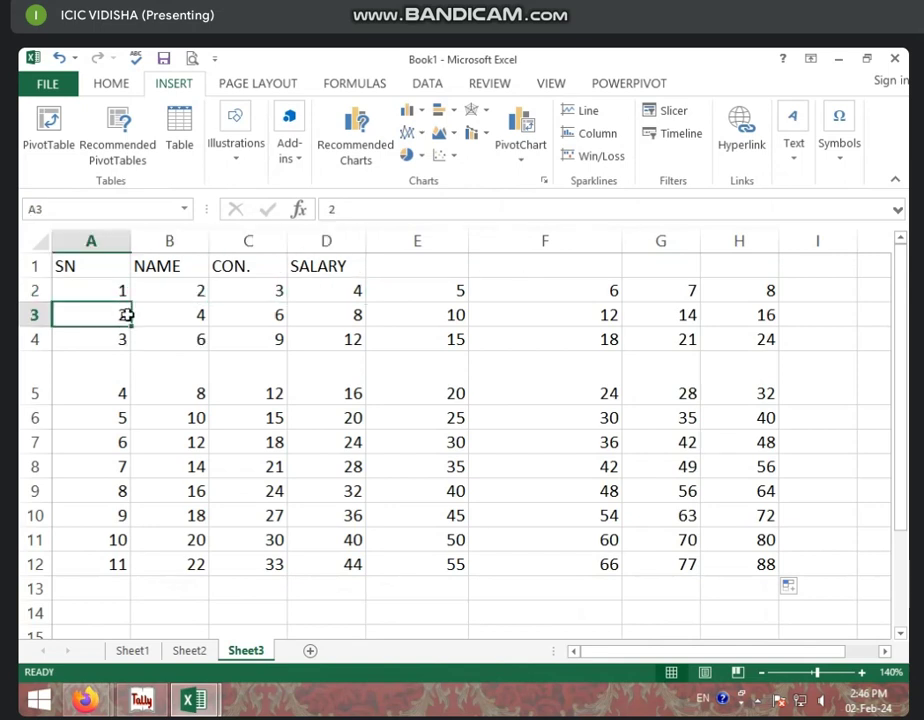
{"action": "left_click", "coordinate": [159, 318]}
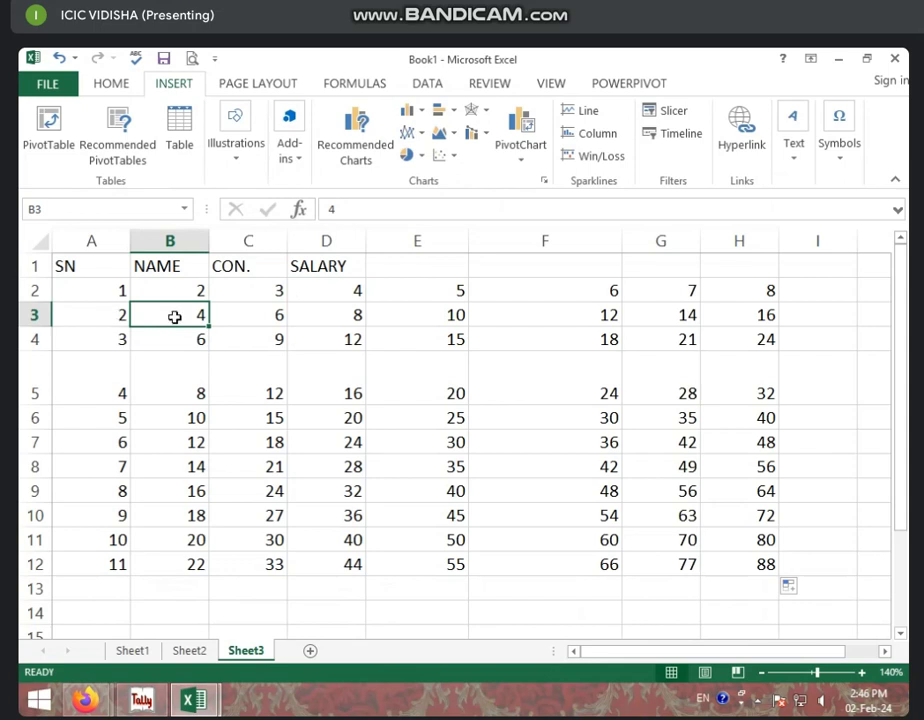
{"action": "left_click", "coordinate": [262, 319]}
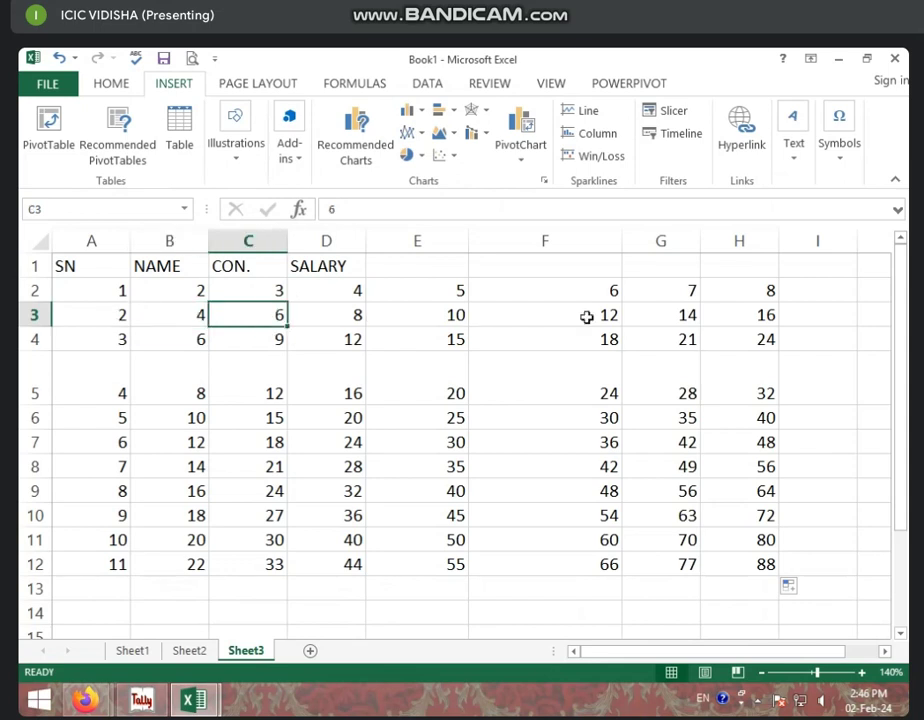
{"action": "left_click", "coordinate": [100, 340]}
{"action": "left_click", "coordinate": [178, 345]}
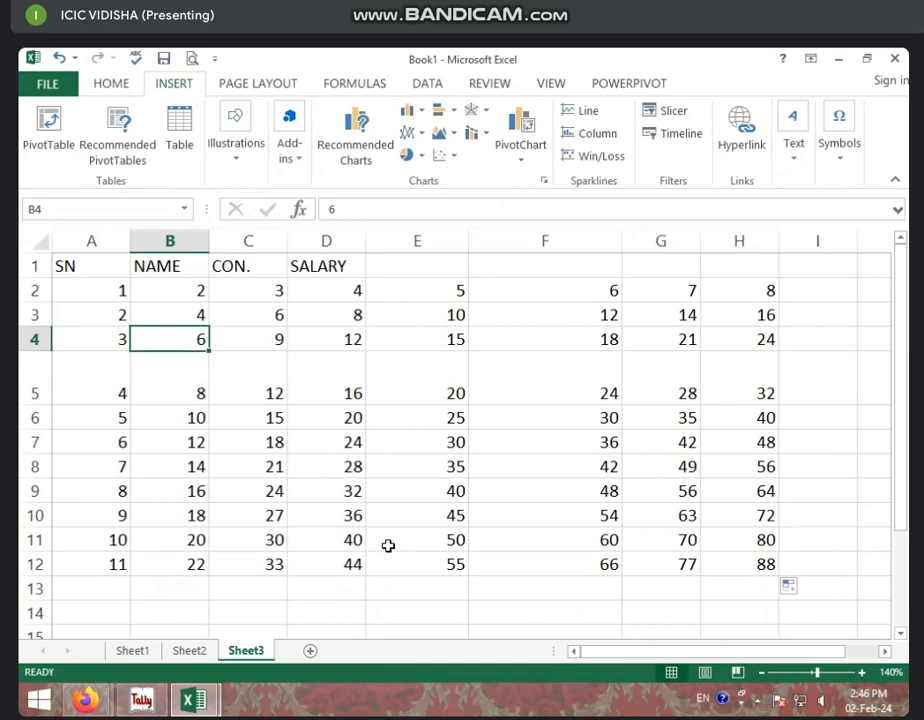
Step: Select the entire sheet and delete all its contents
{"action": "left_click", "coordinate": [38, 244]}
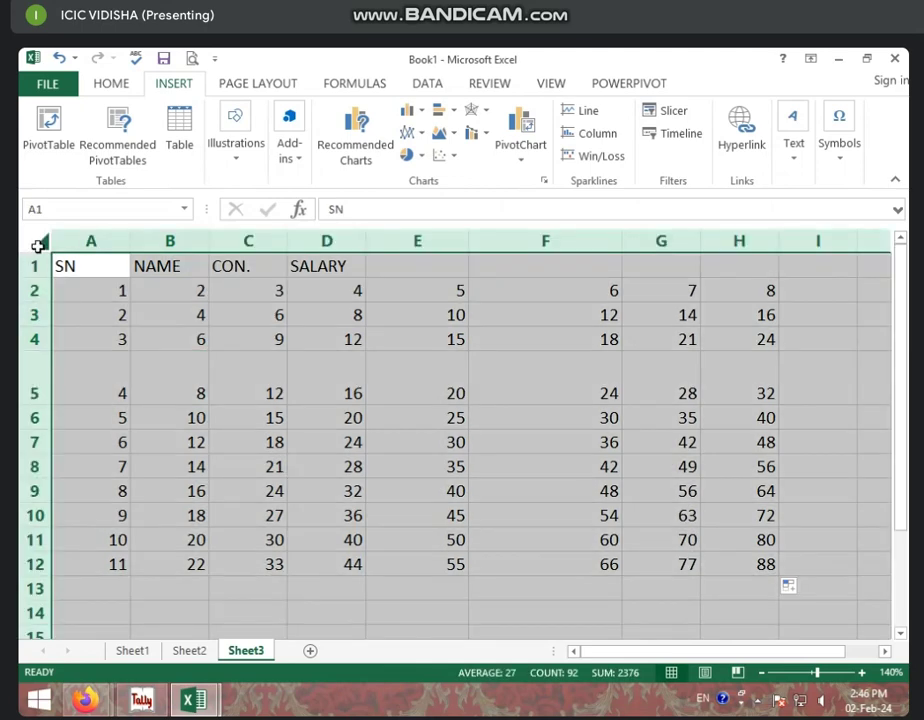
{"action": "key", "text": "Delete"}
{"action": "left_click", "coordinate": [255, 341]}
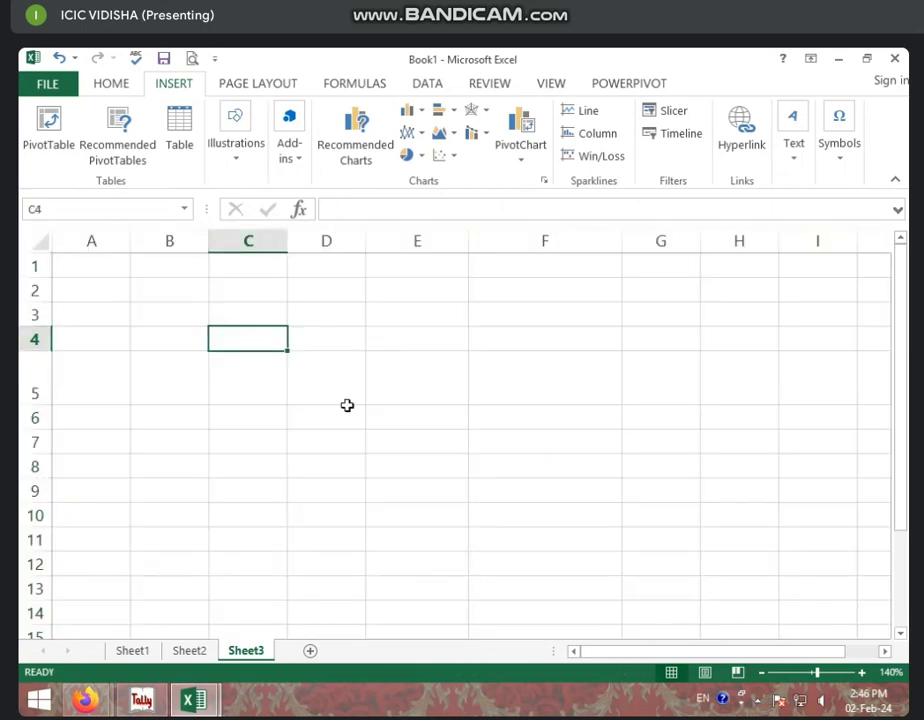
{"action": "left_click", "coordinate": [256, 306]}
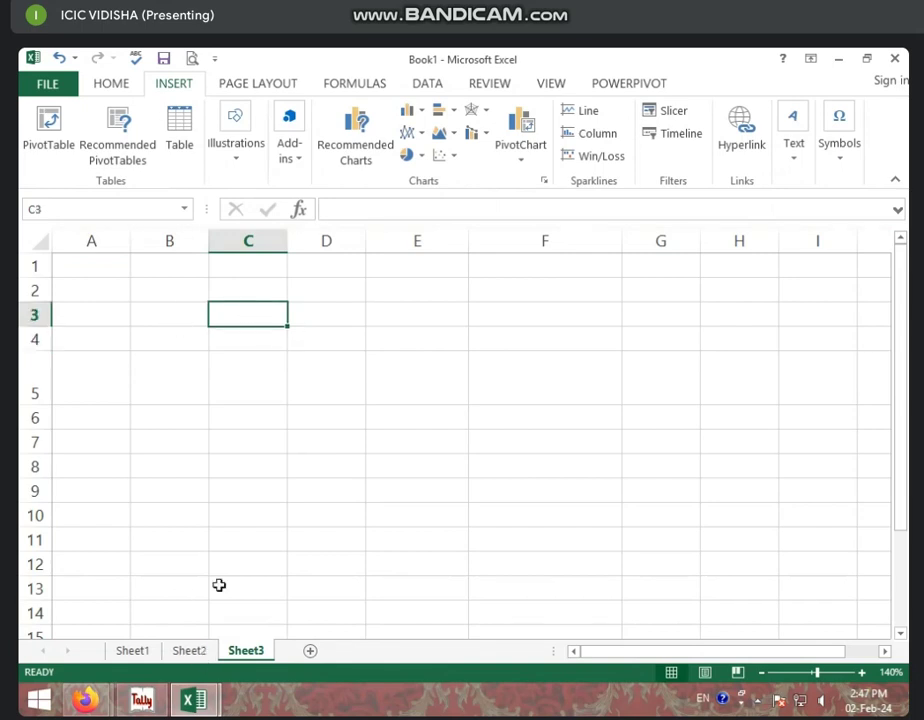
{"action": "left_click", "coordinate": [95, 417]}
{"action": "left_click", "coordinate": [104, 293]}
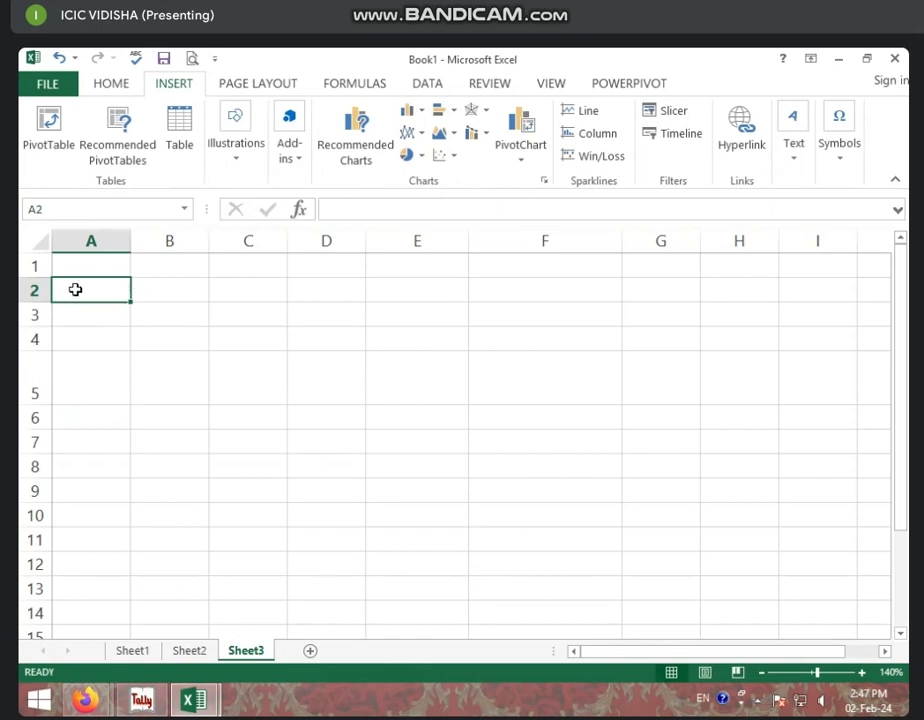
{"action": "left_click", "coordinate": [103, 369]}
{"action": "left_click", "coordinate": [78, 289]}
{"action": "left_click_drag", "start_coordinate": [98, 290], "coordinate": [709, 292]}
{"action": "left_click", "coordinate": [448, 385]}
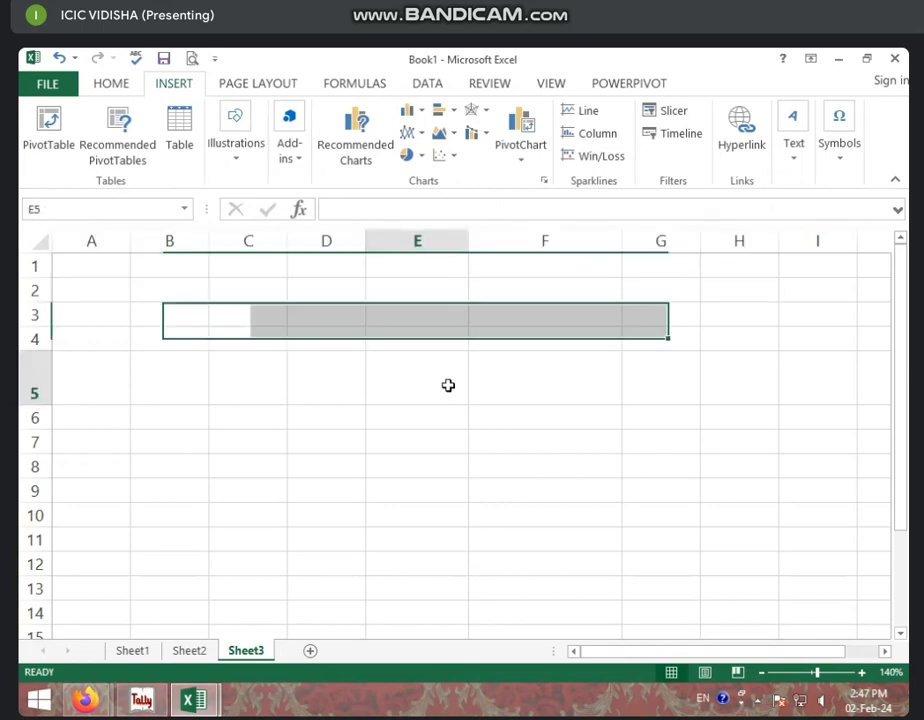
{"action": "left_click", "coordinate": [82, 290]}
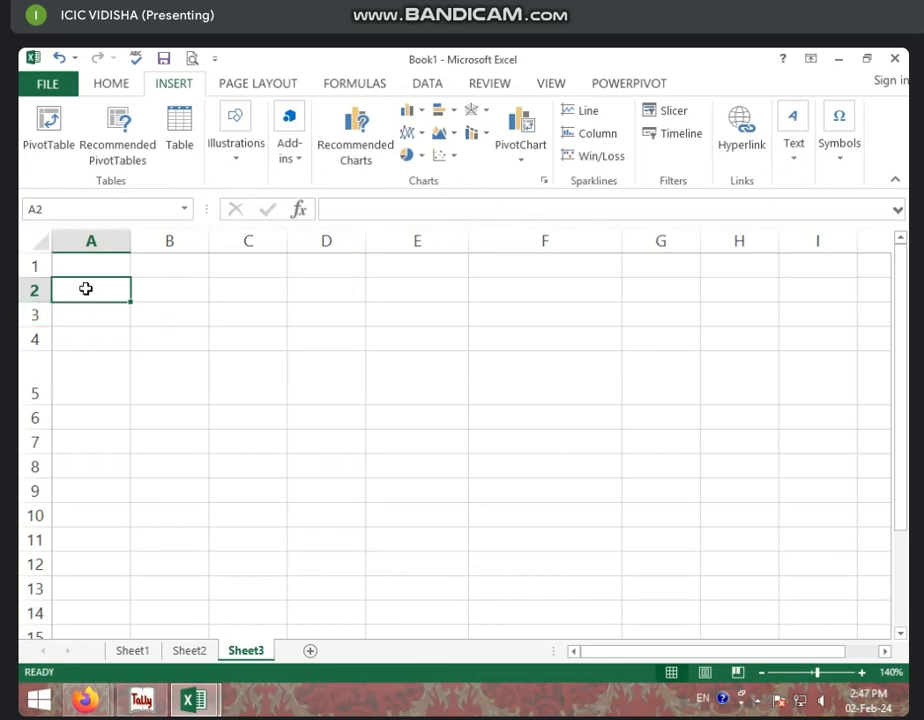
{"action": "mouse_move", "coordinate": [86, 288]}
{"action": "left_mouse_down"}
{"action": "mouse_move", "coordinate": [773, 313]}
{"action": "mouse_move", "coordinate": [775, 301]}
{"action": "mouse_move", "coordinate": [763, 300]}
{"action": "left_mouse_up"}
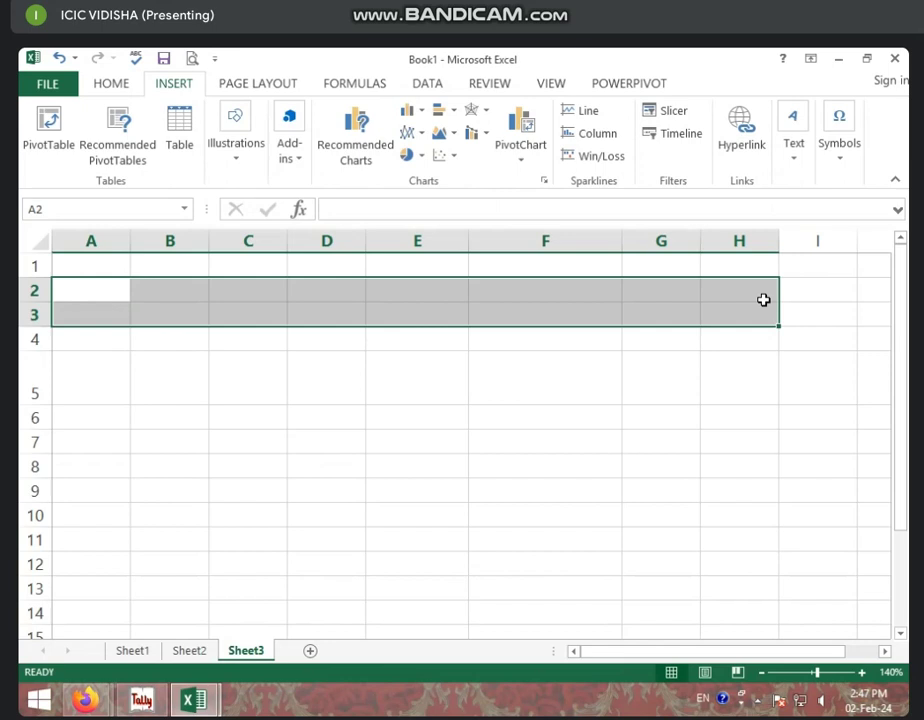
{"action": "left_click", "coordinate": [763, 300]}
{"action": "left_click", "coordinate": [305, 289]}
{"action": "left_click", "coordinate": [90, 290]}
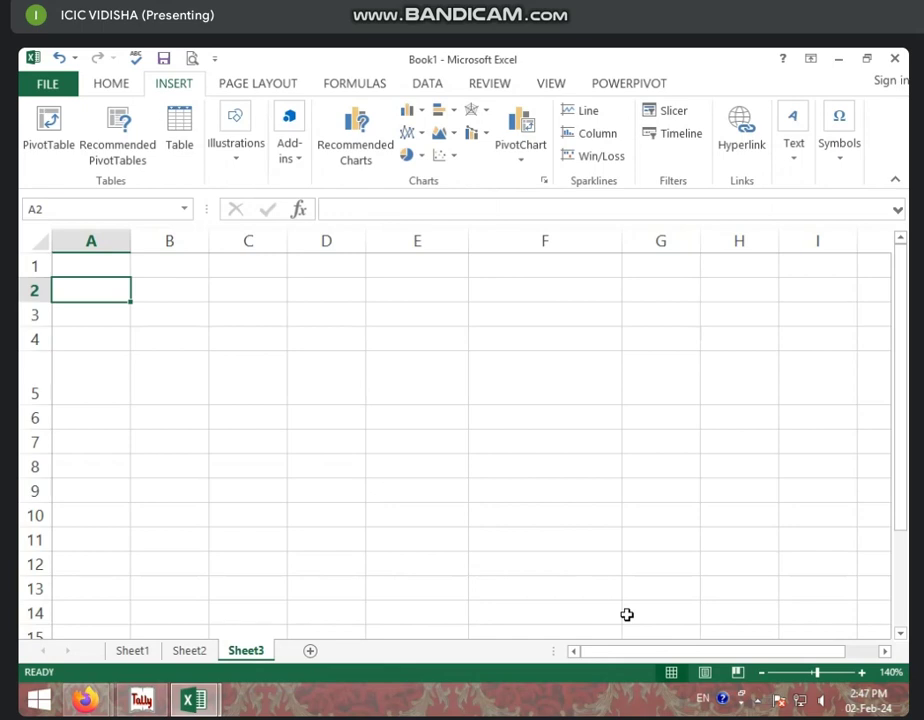
{"action": "key", "text": "shift+Right"}
{"action": "key", "text": "shift+Right"}
{"action": "key", "text": "shift+Right"}
{"action": "key", "text": "shift+Right"}
{"action": "key", "text": "shift+Right"}
{"action": "key", "text": "shift+Right"}
{"action": "key", "text": "shift+Right"}
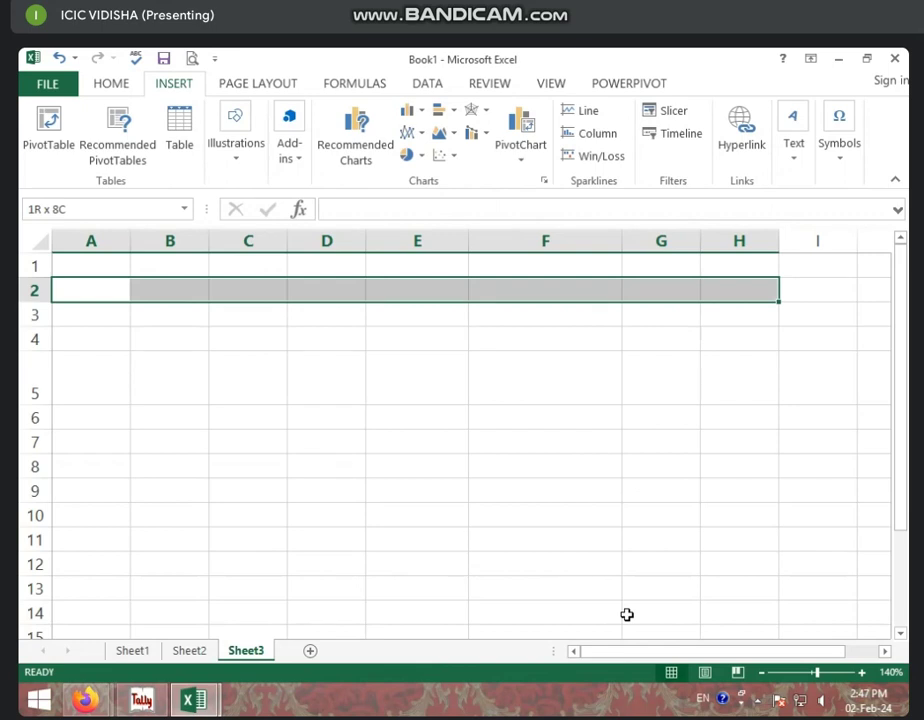
{"action": "key", "text": "shift+Down"}
{"action": "key", "text": "shift+Down"}
{"action": "key", "text": "shift+Down"}
{"action": "key", "text": "shift+Down"}
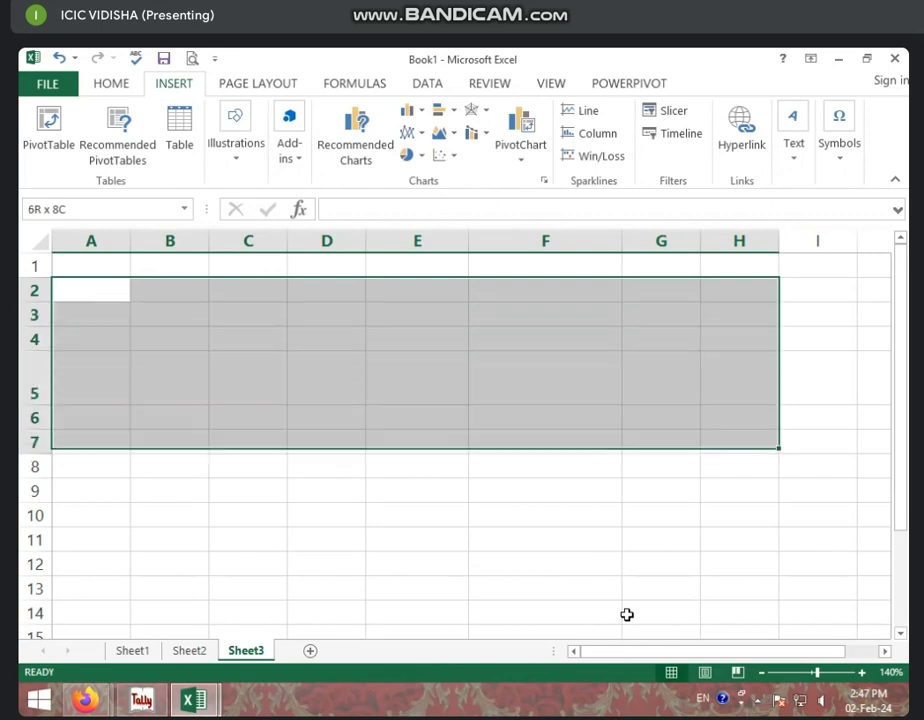
{"action": "key", "text": "shift+Down"}
{"action": "key", "text": "shift+Down"}
{"action": "key", "text": "shift+Down"}
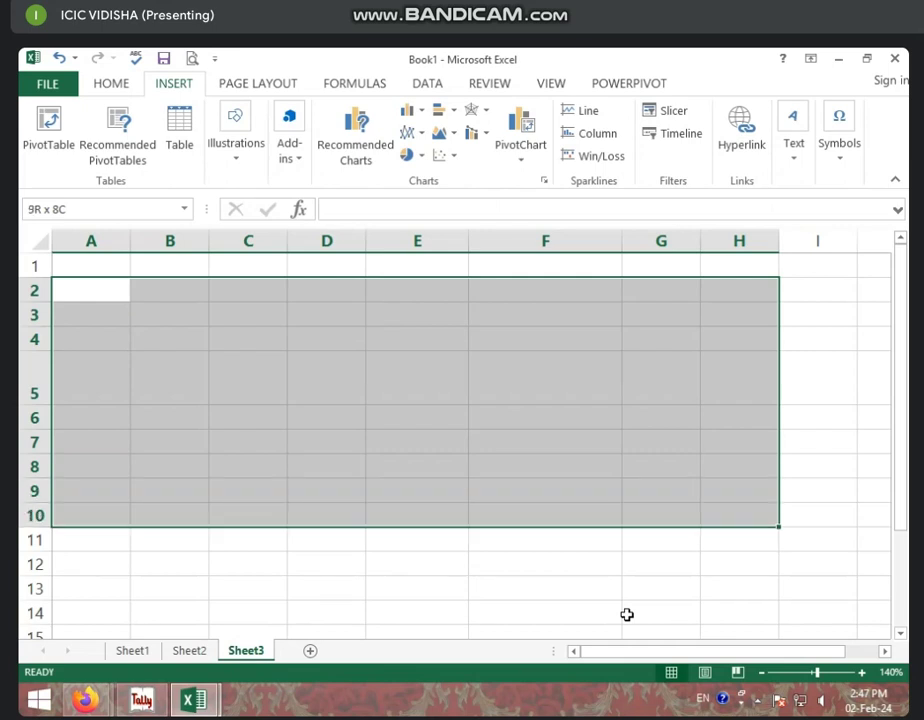
{"action": "key", "text": "shift+Up"}
{"action": "key", "text": "shift+Up"}
{"action": "key", "text": "shift+Up"}
{"action": "key", "text": "shift+Up"}
{"action": "key", "text": "shift+Up"}
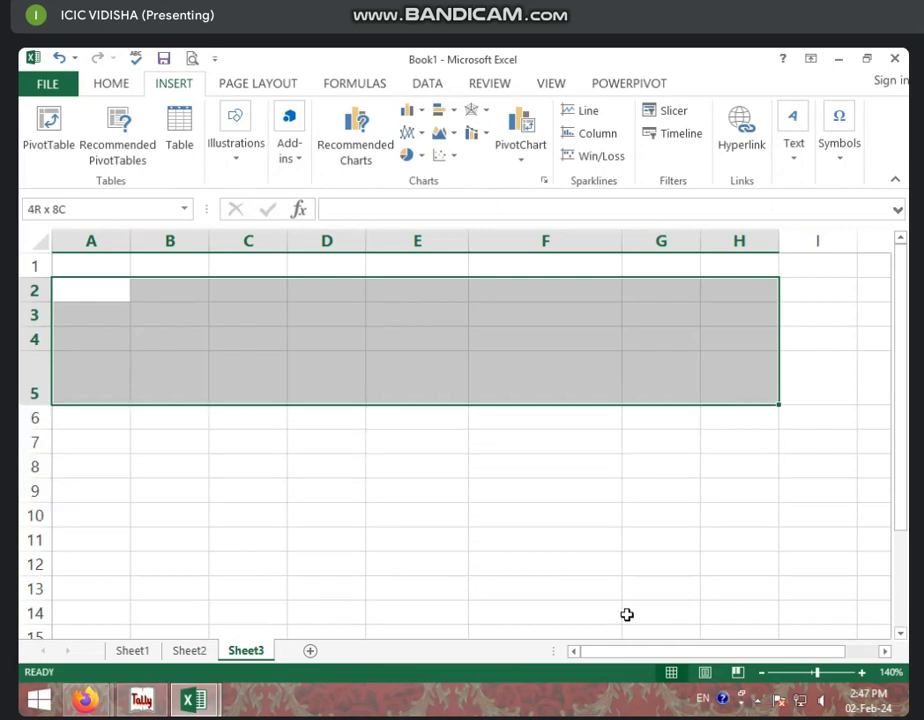
{"action": "key", "text": "shift+Up"}
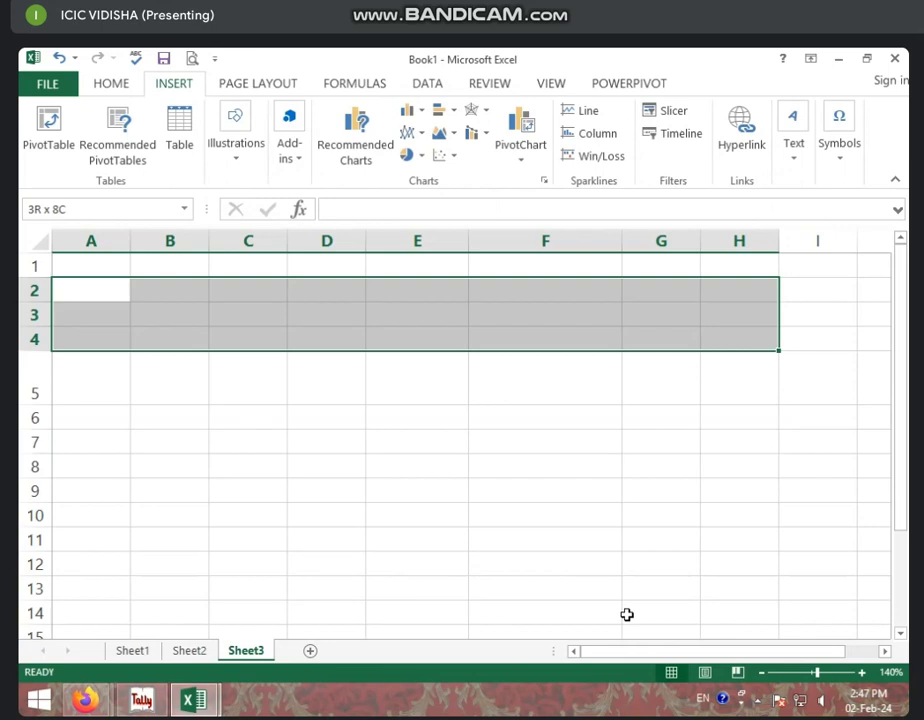
{"action": "key", "text": "shift+Left"}
{"action": "key", "text": "shift+Left"}
{"action": "key", "text": "shift+Left"}
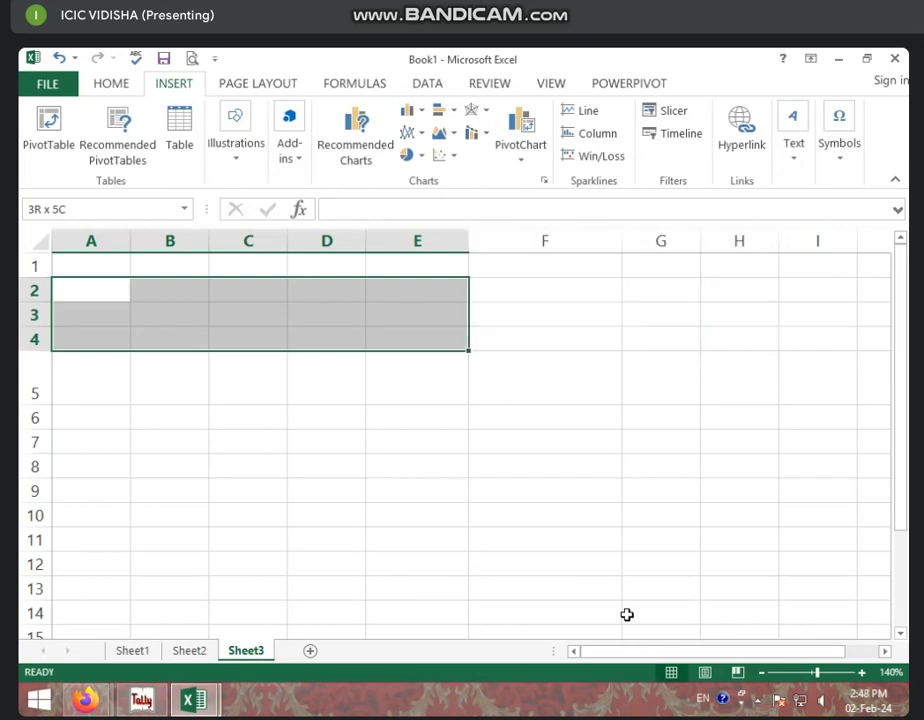
{"action": "left_click", "coordinate": [227, 485]}
Step: Show the Home tab's font and formatting commands while selecting empty cells
{"action": "left_click", "coordinate": [315, 401]}
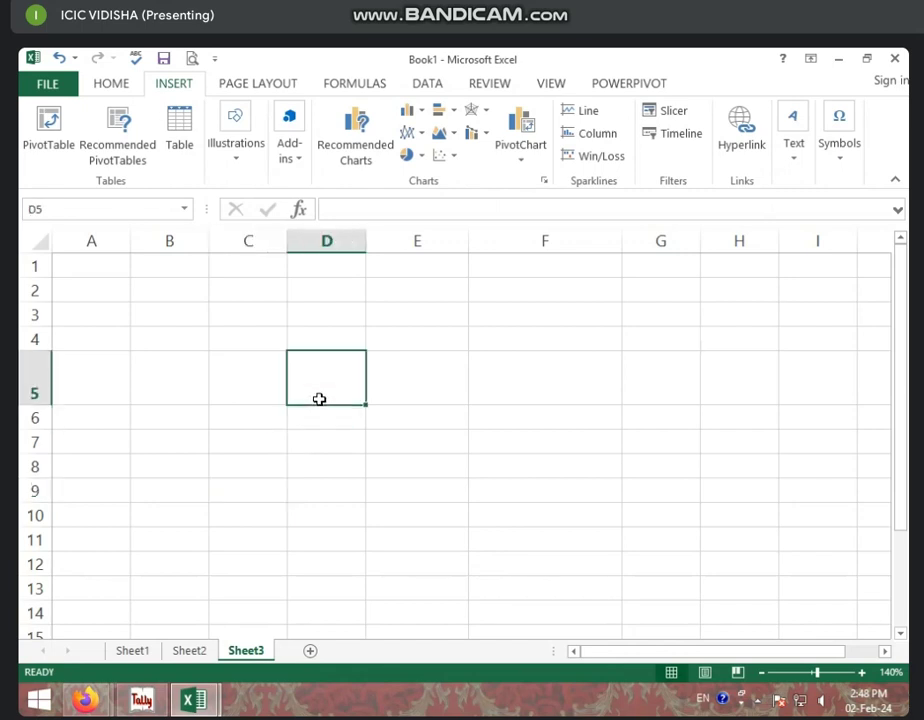
{"action": "left_click", "coordinate": [262, 411]}
{"action": "left_click", "coordinate": [246, 329]}
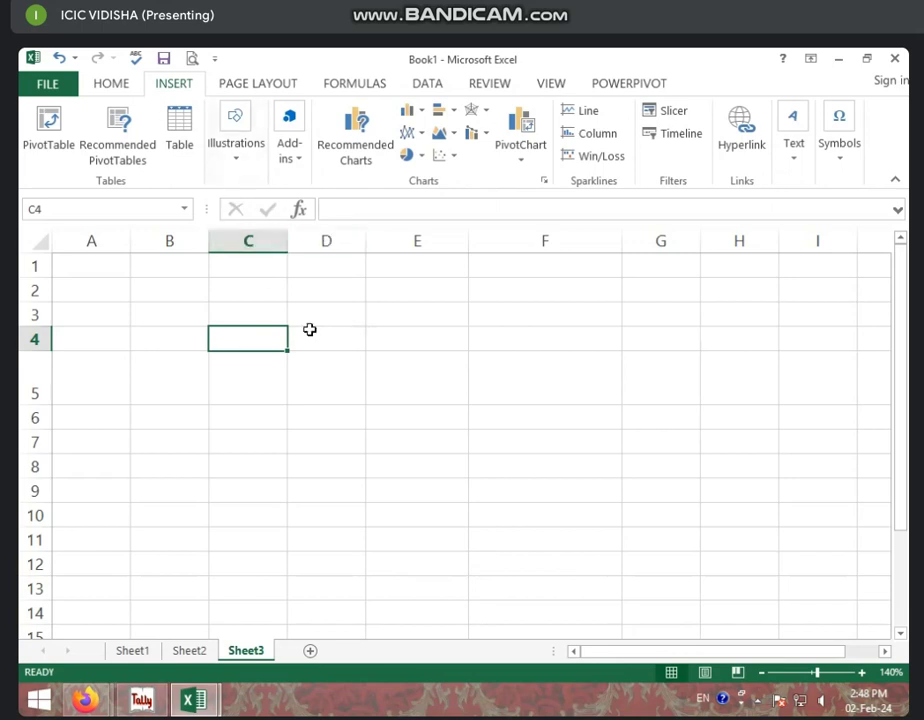
{"action": "left_click", "coordinate": [111, 85]}
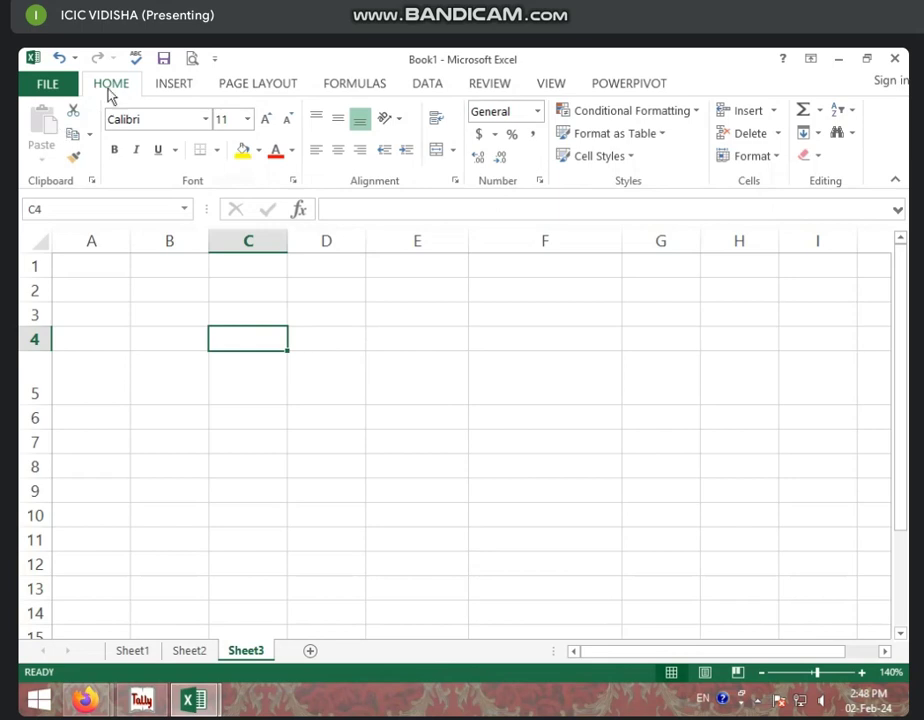
{"action": "left_click", "coordinate": [285, 318]}
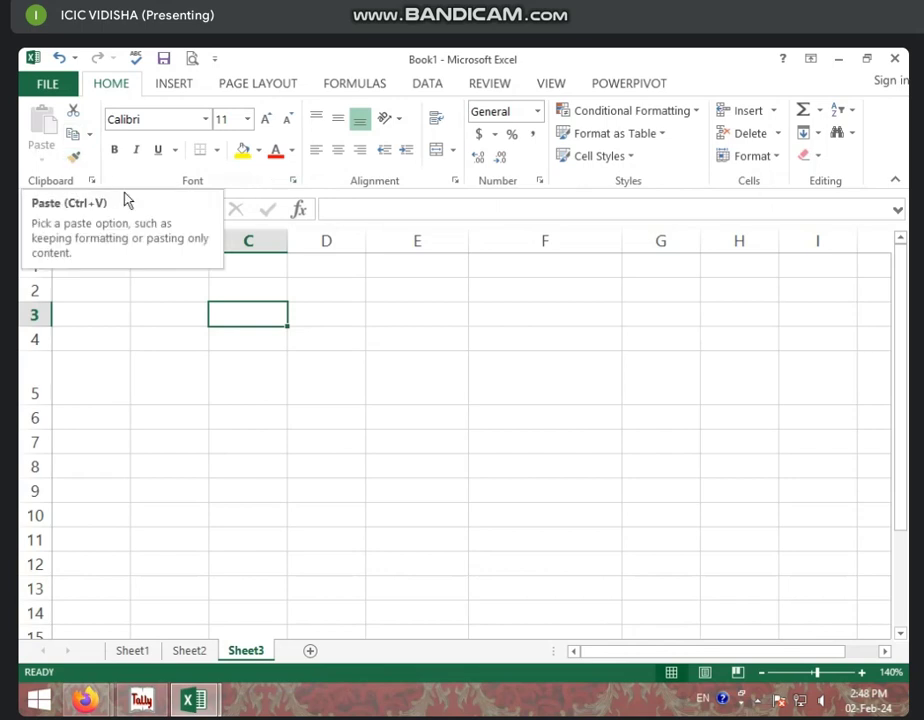
{"action": "key", "text": "Left"}
{"action": "key", "text": "Left"}
Step: Enter 'ICIC COMPUTER CENTER' in cell B2
{"action": "left_click", "coordinate": [145, 293]}
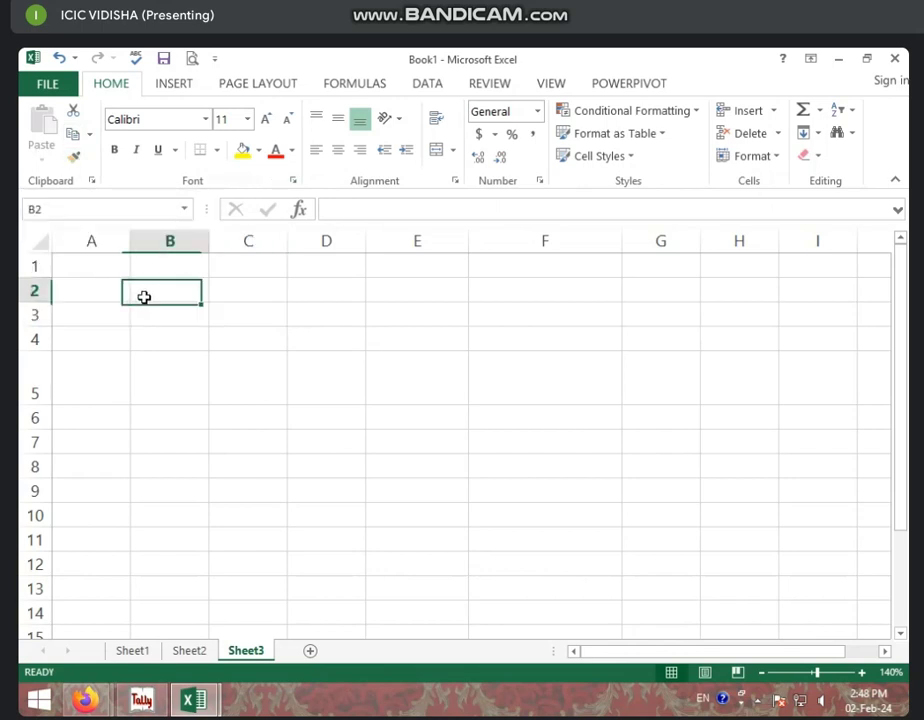
{"action": "type", "text": "IC"}
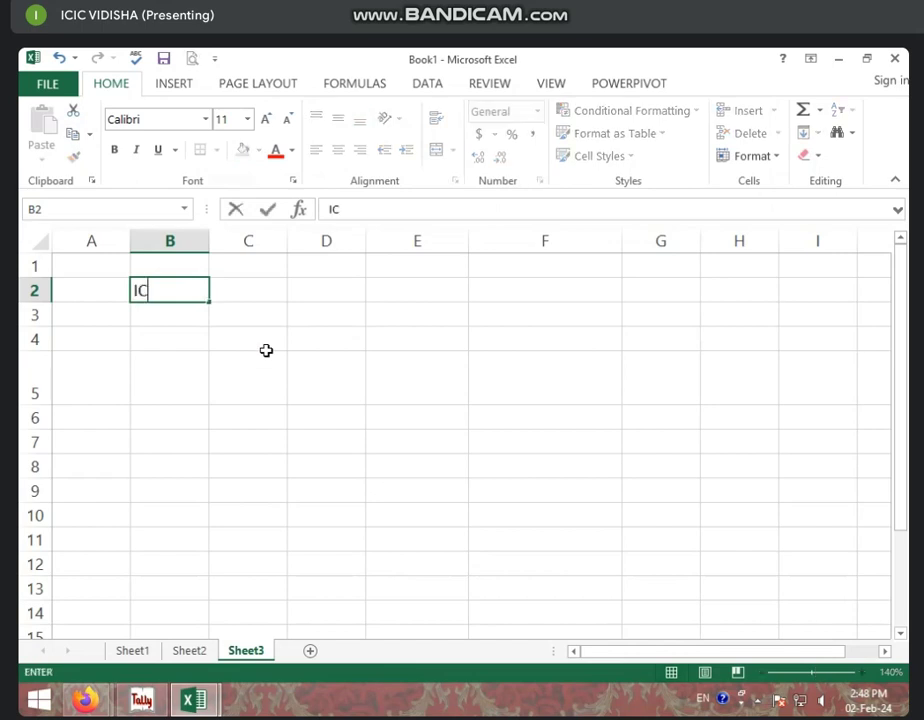
{"action": "type", "text": "IC CO"}
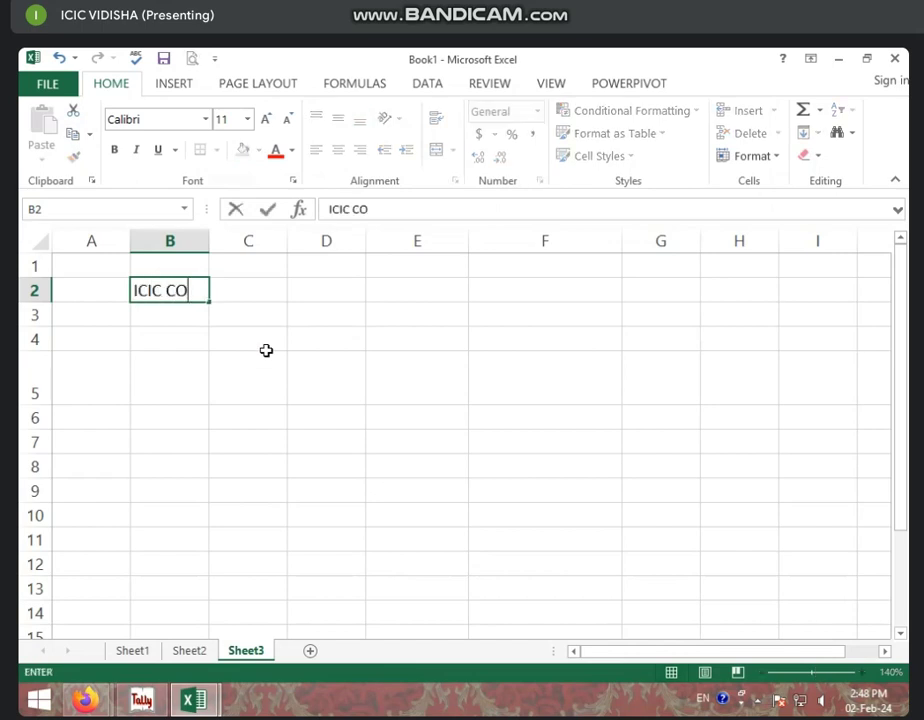
{"action": "type", "text": "MPUTER"}
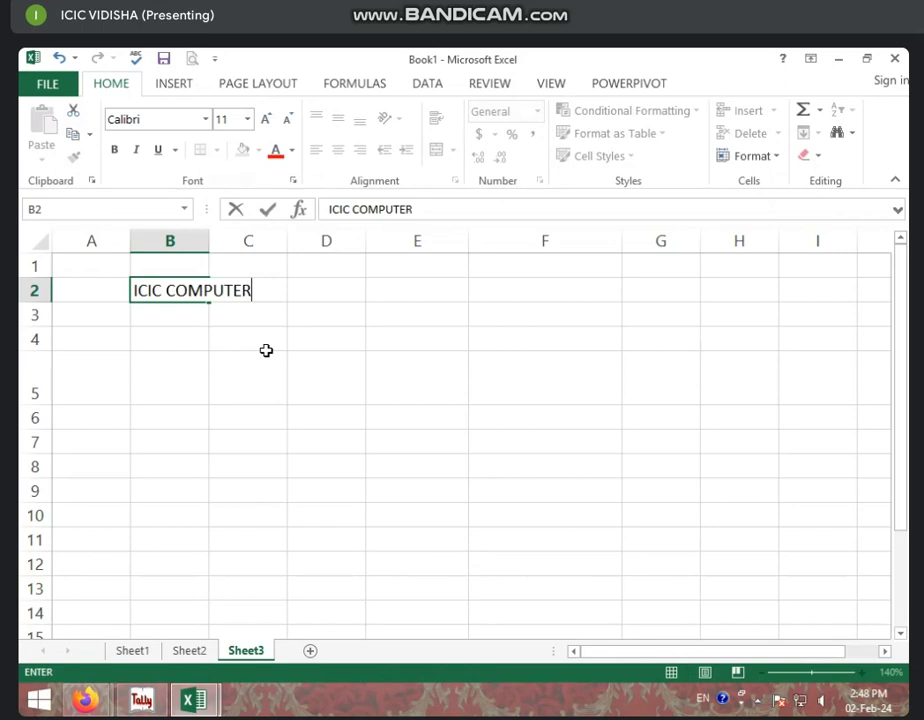
{"action": "type", "text": " CENTER"}
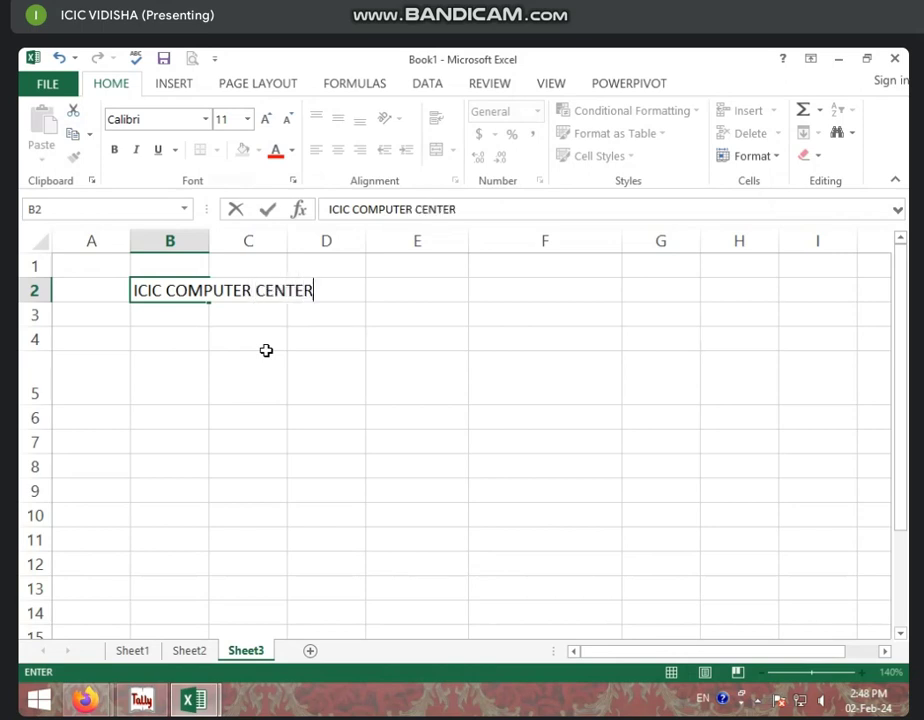
{"action": "key", "text": "Return"}
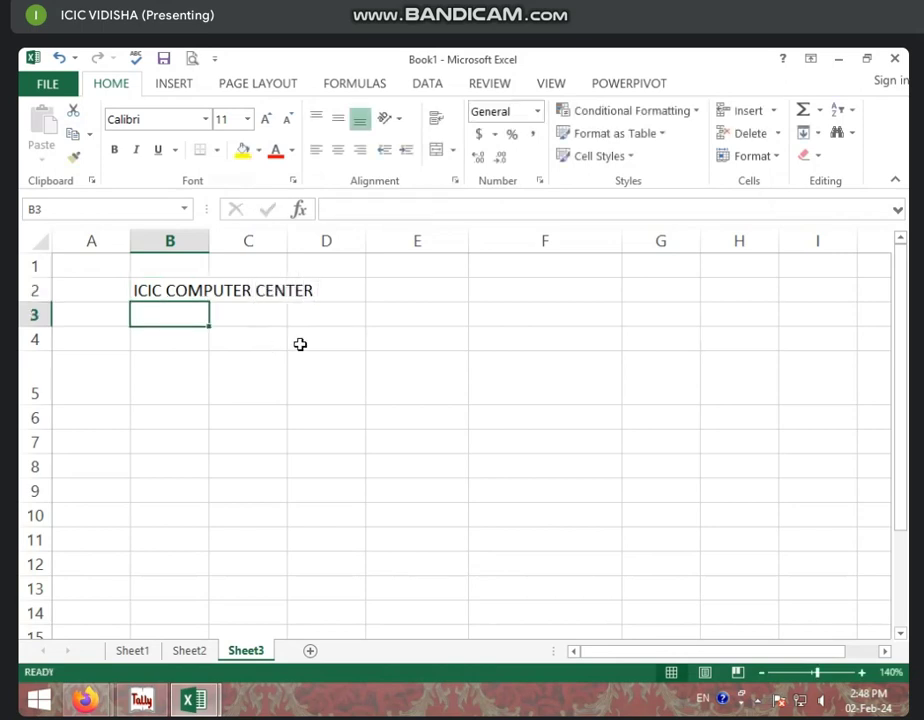
{"action": "left_click", "coordinate": [172, 290]}
{"action": "left_click", "coordinate": [290, 330]}
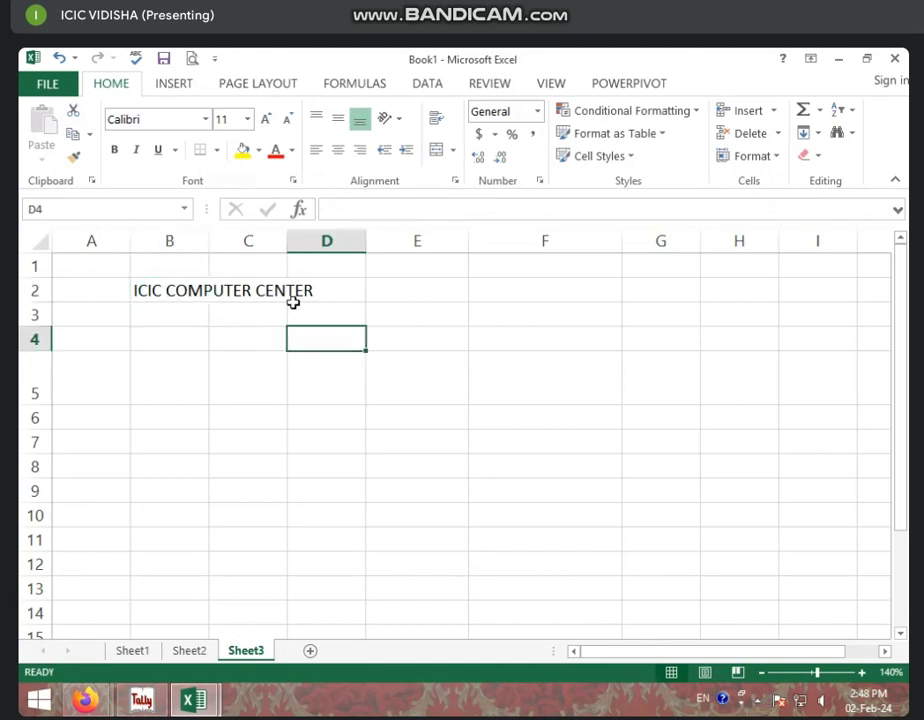
{"action": "left_click", "coordinate": [169, 293]}
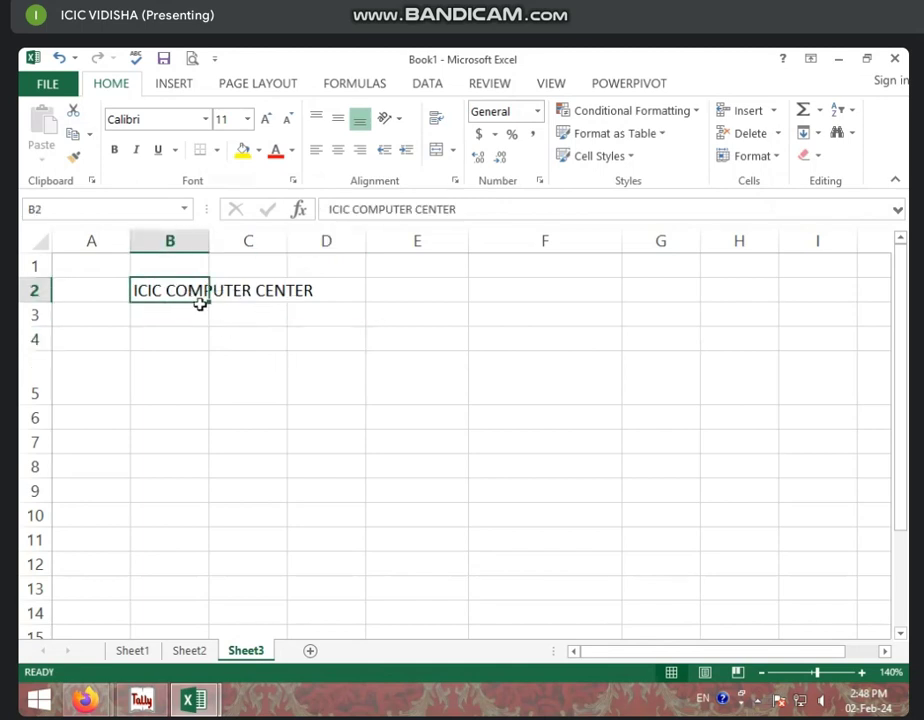
{"action": "left_click", "coordinate": [180, 318]}
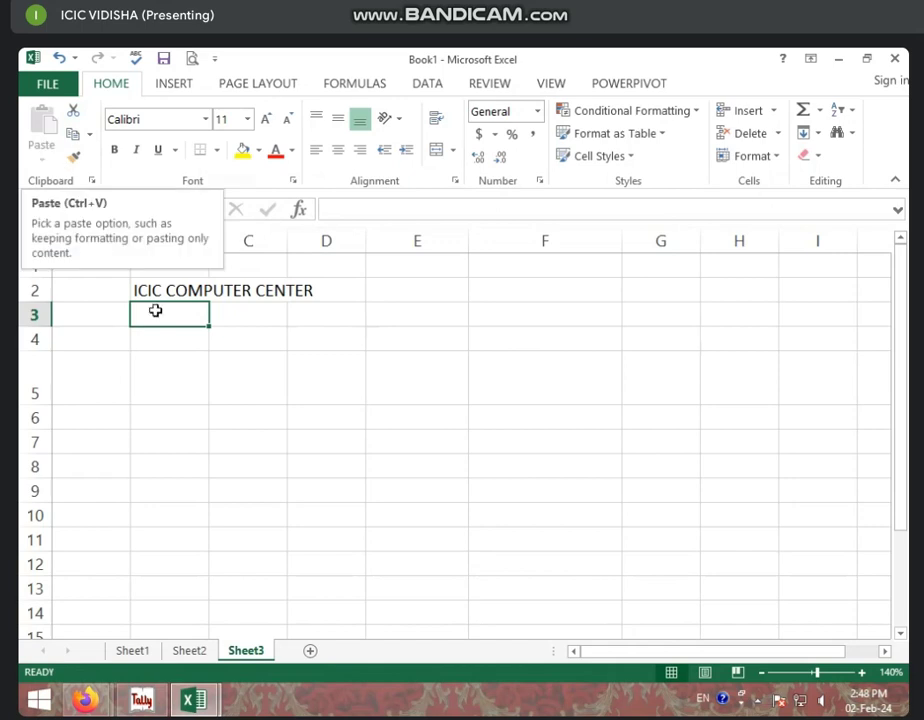
{"action": "left_click", "coordinate": [153, 355]}
{"action": "left_click", "coordinate": [171, 290]}
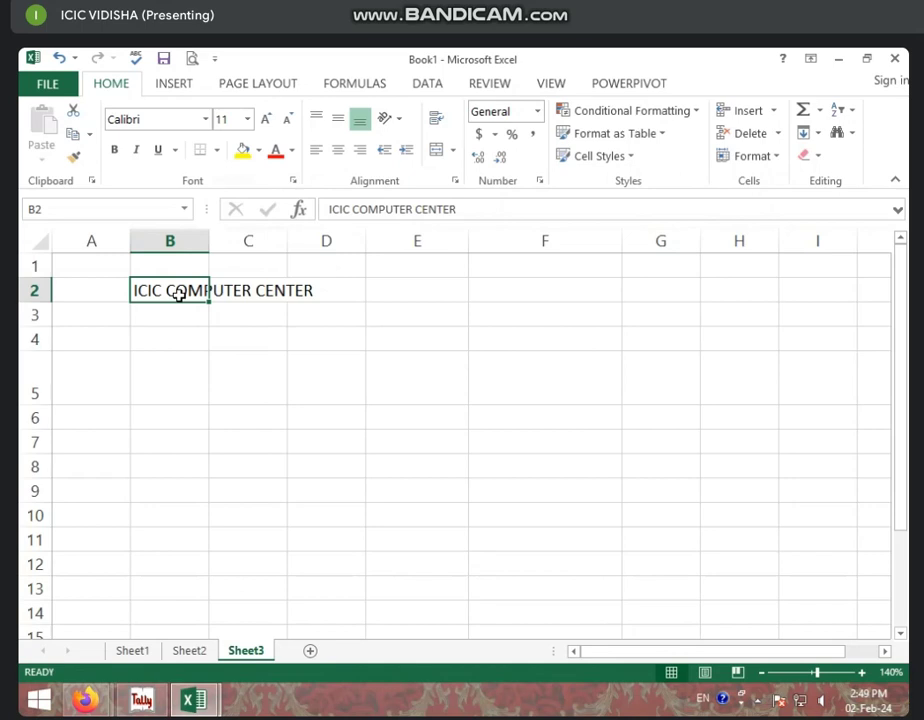
Step: Widen column B to fit the heading, using temporary text 'HGHGFH' in C2, then delete it
{"action": "left_click", "coordinate": [240, 291]}
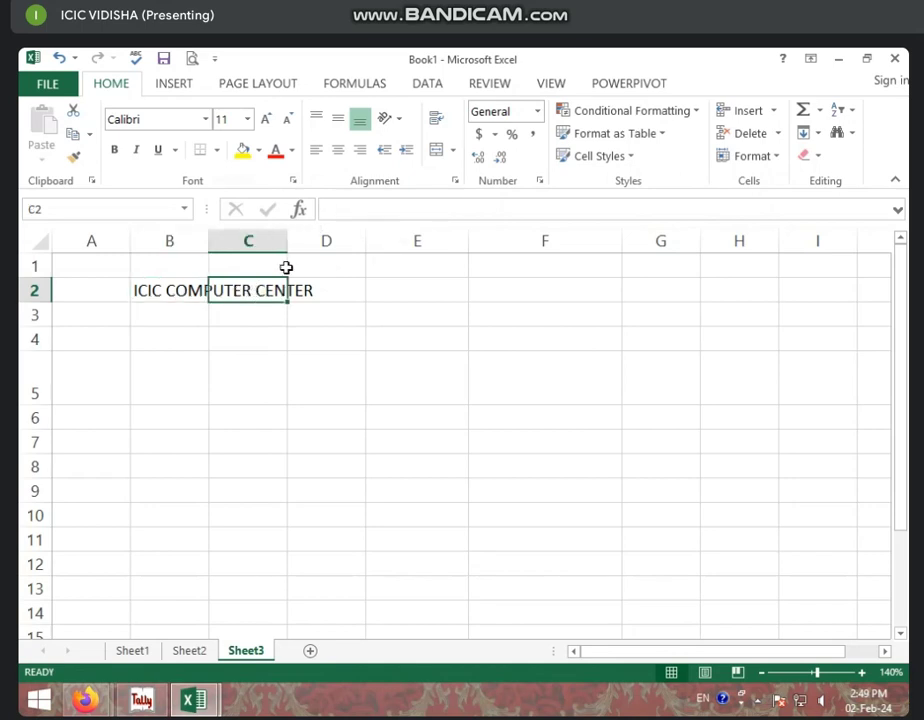
{"action": "type", "text": "HGHGFH"}
{"action": "left_click", "coordinate": [243, 315]}
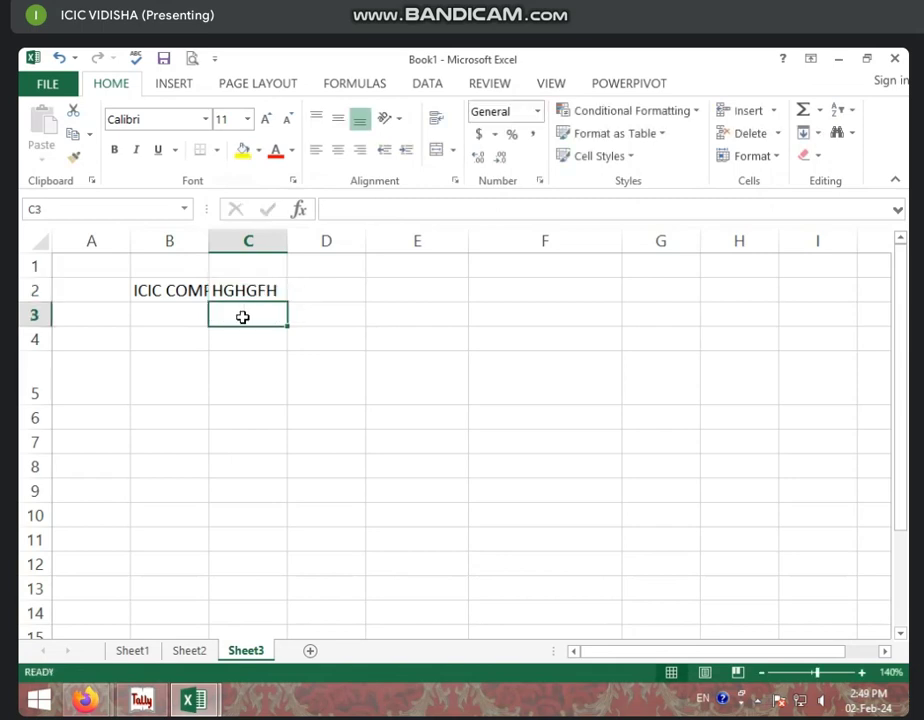
{"action": "left_click", "coordinate": [190, 290]}
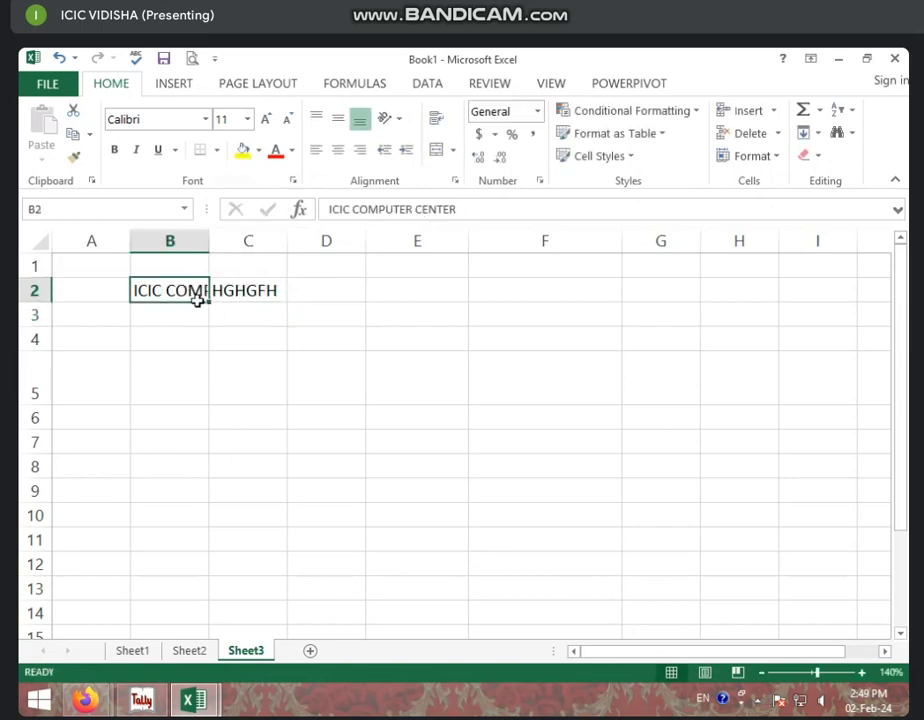
{"action": "key", "text": "Right"}
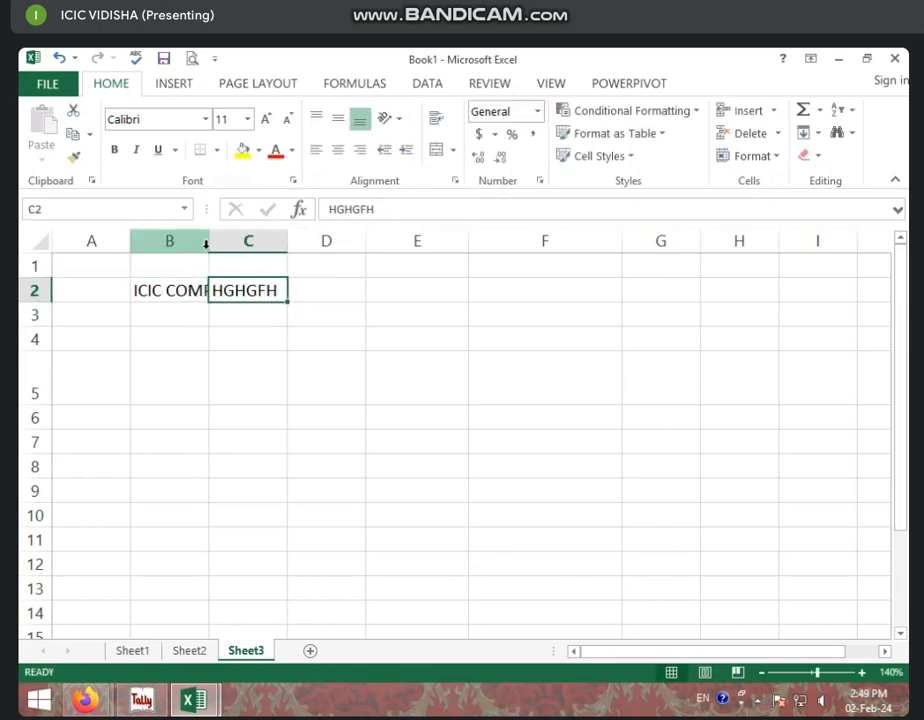
{"action": "left_click_drag", "start_coordinate": [208, 241], "coordinate": [305, 243]}
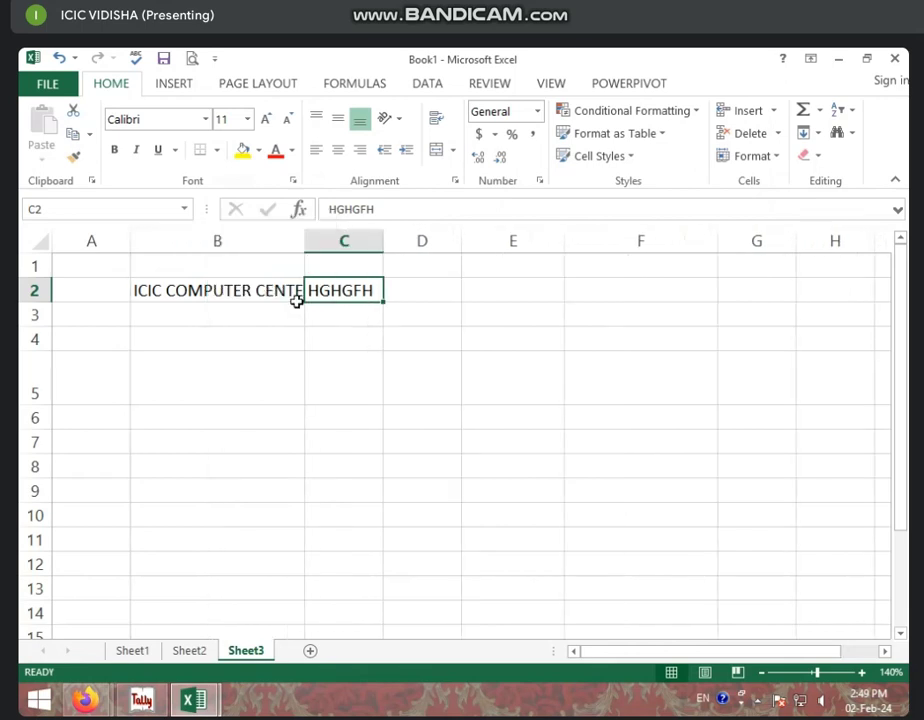
{"action": "key", "text": "Delete"}
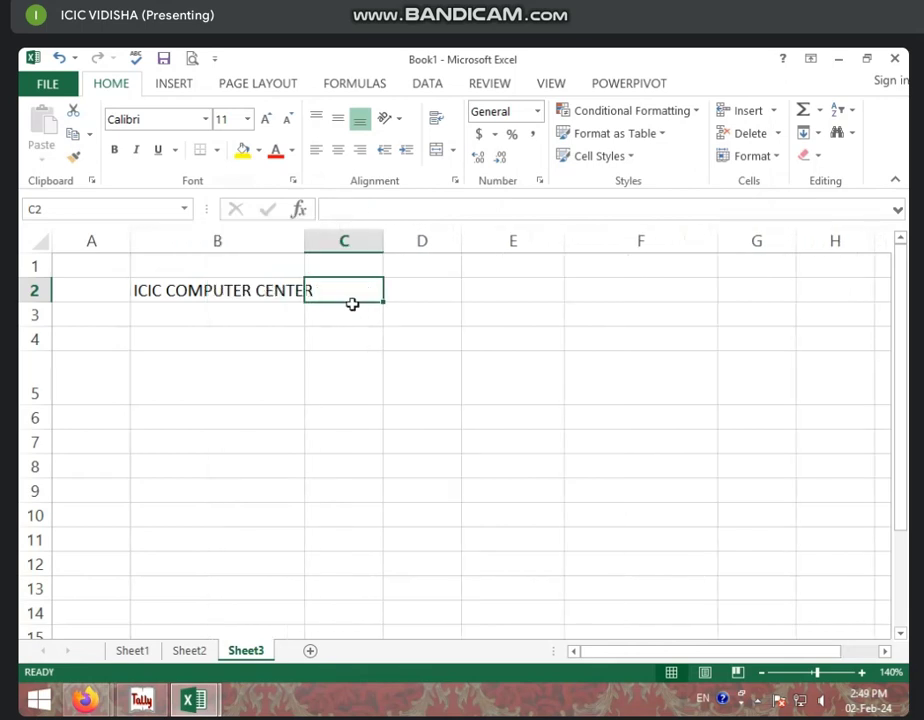
{"action": "left_click", "coordinate": [308, 241]}
{"action": "left_click_drag", "start_coordinate": [303, 241], "coordinate": [312, 241]}
{"action": "left_click", "coordinate": [245, 295]}
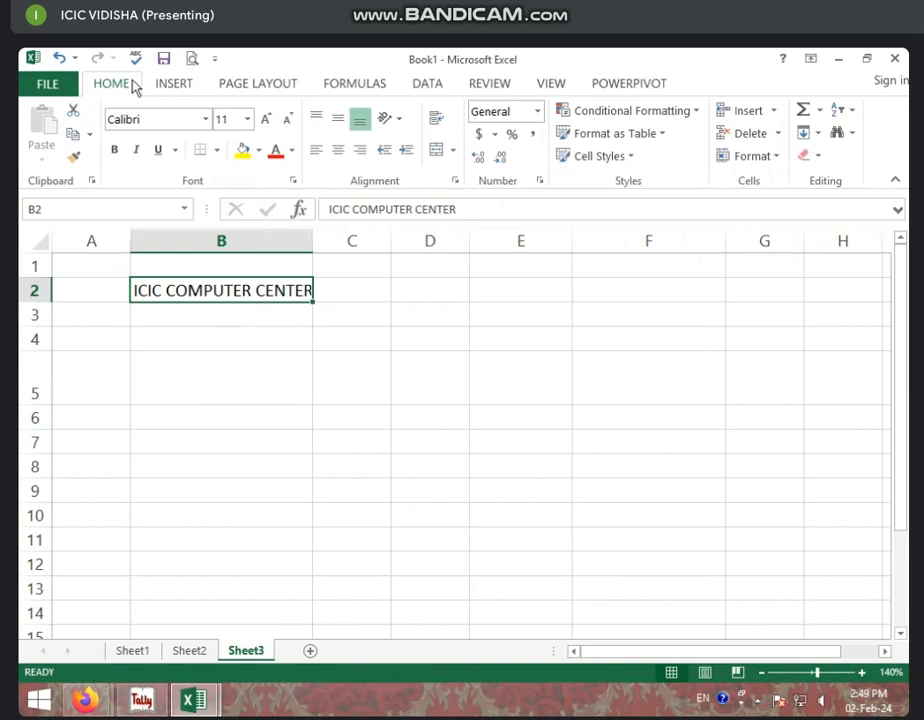
Step: Copy the B2 heading and paste it into F3 and F5
{"action": "left_click", "coordinate": [73, 134]}
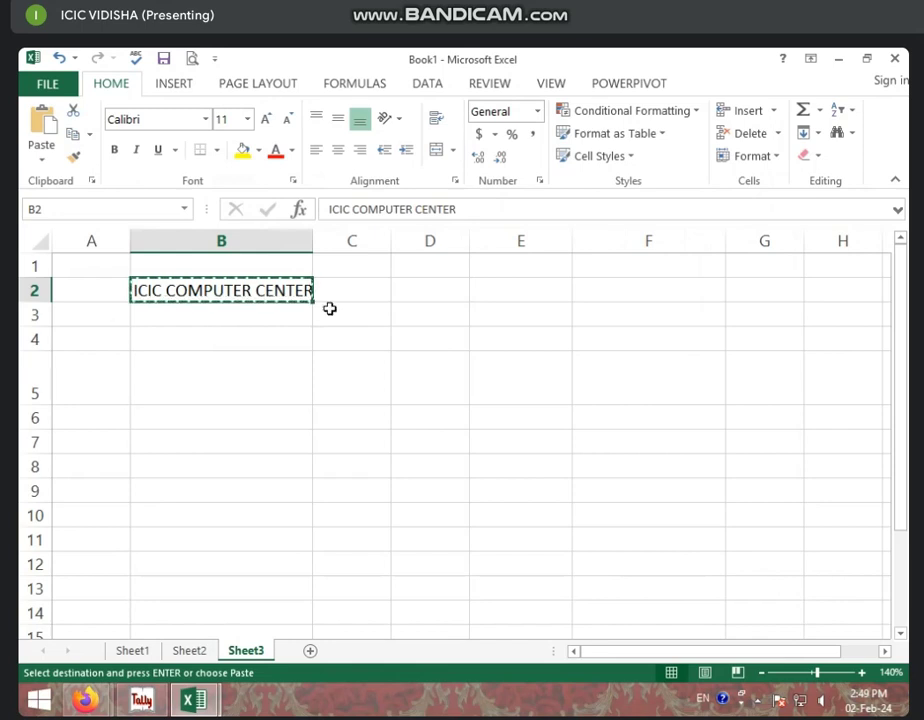
{"action": "left_click", "coordinate": [649, 312]}
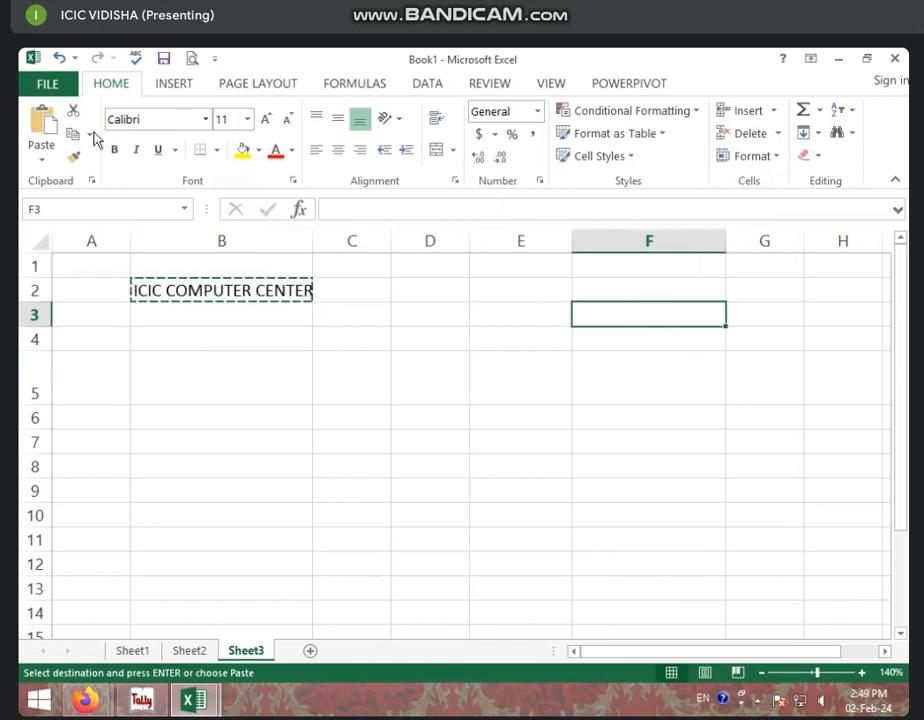
{"action": "left_click", "coordinate": [46, 120]}
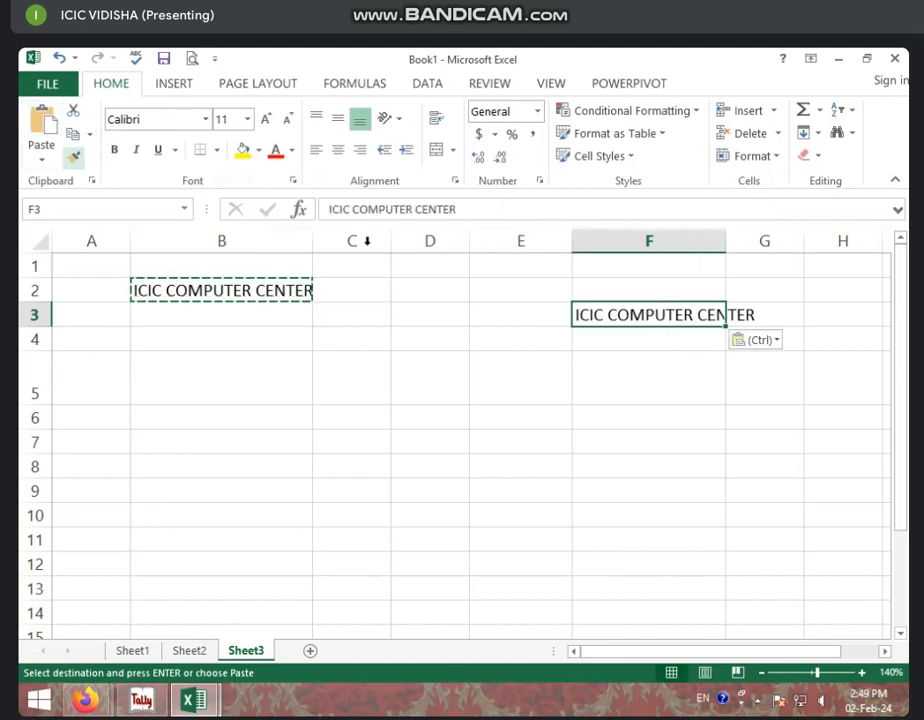
{"action": "left_click", "coordinate": [690, 389]}
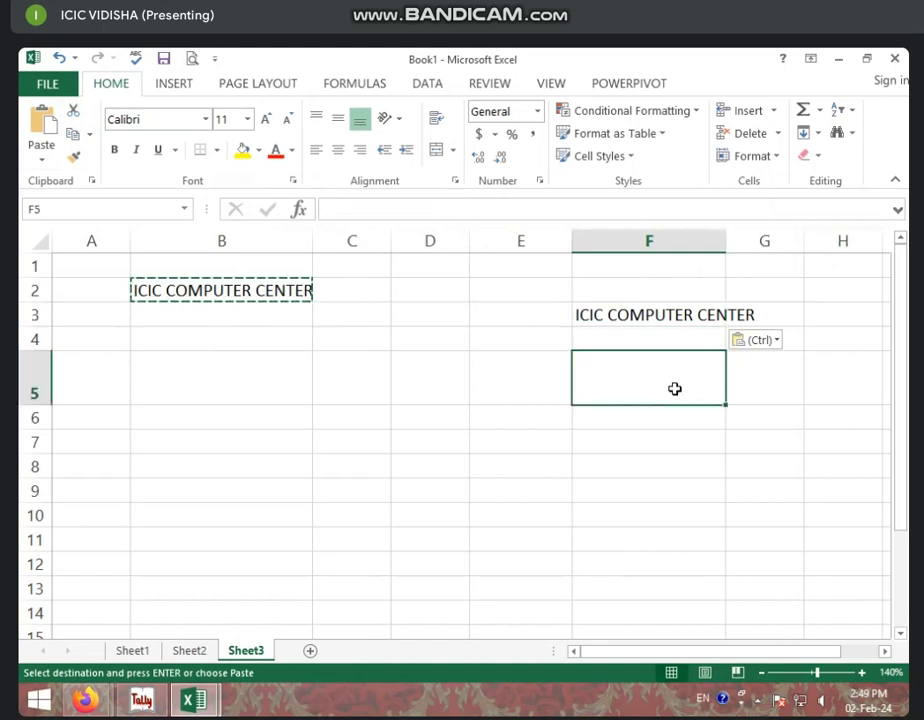
{"action": "left_click", "coordinate": [42, 122]}
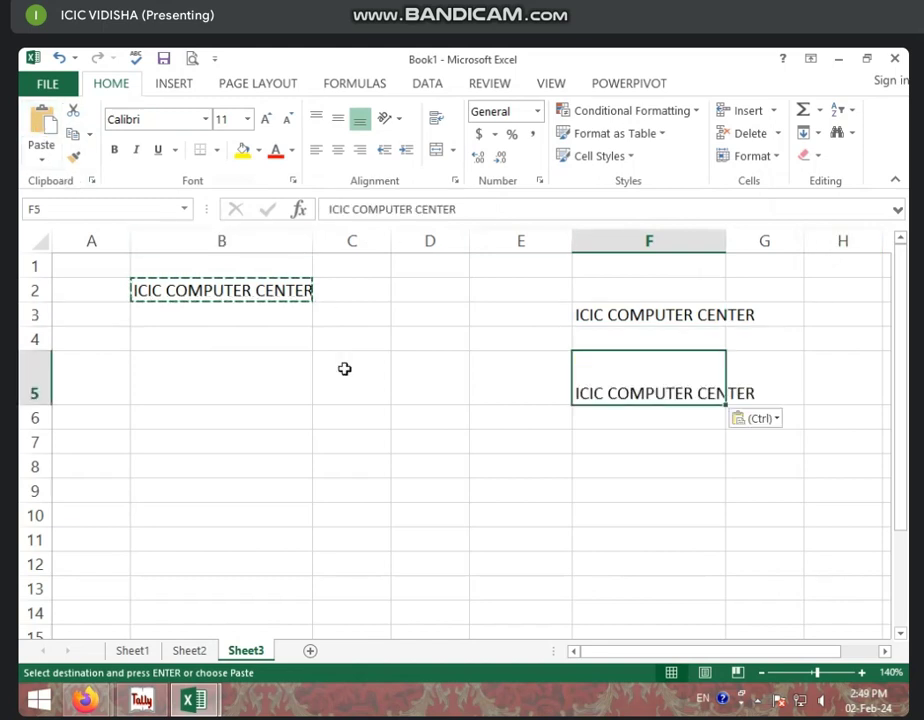
Step: Cut the heading from B2 and select F2 as its destination
{"action": "left_click", "coordinate": [287, 390]}
{"action": "left_click", "coordinate": [177, 289]}
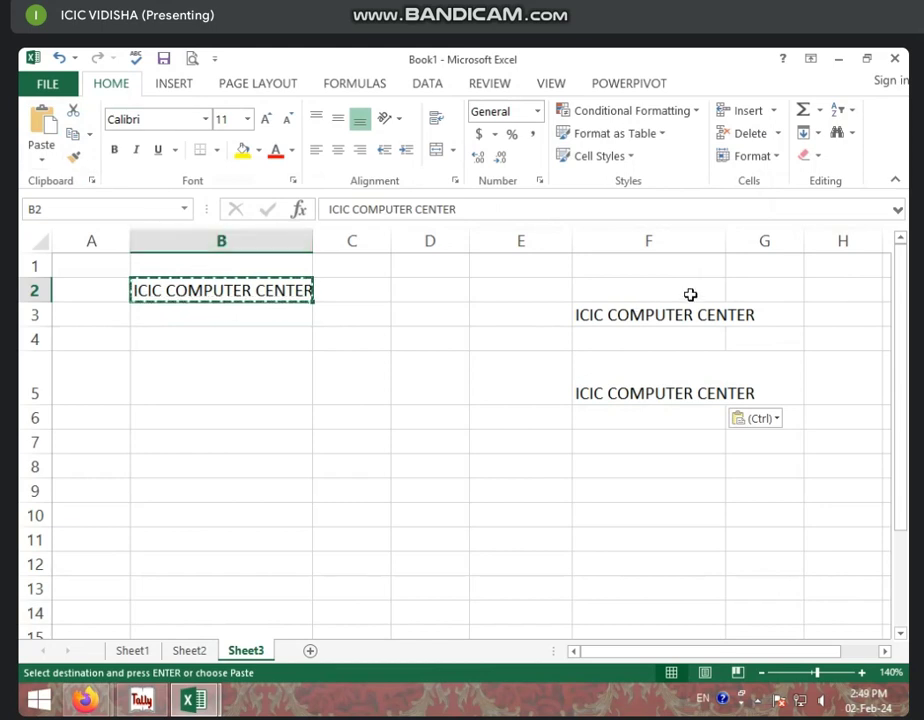
{"action": "left_click", "coordinate": [75, 114]}
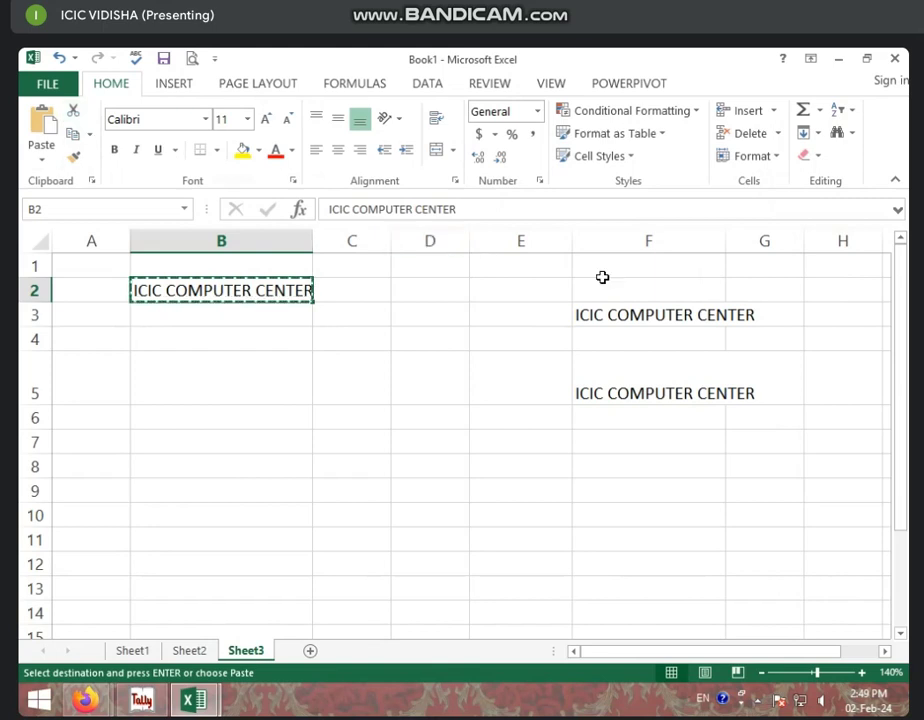
{"action": "left_click", "coordinate": [652, 289]}
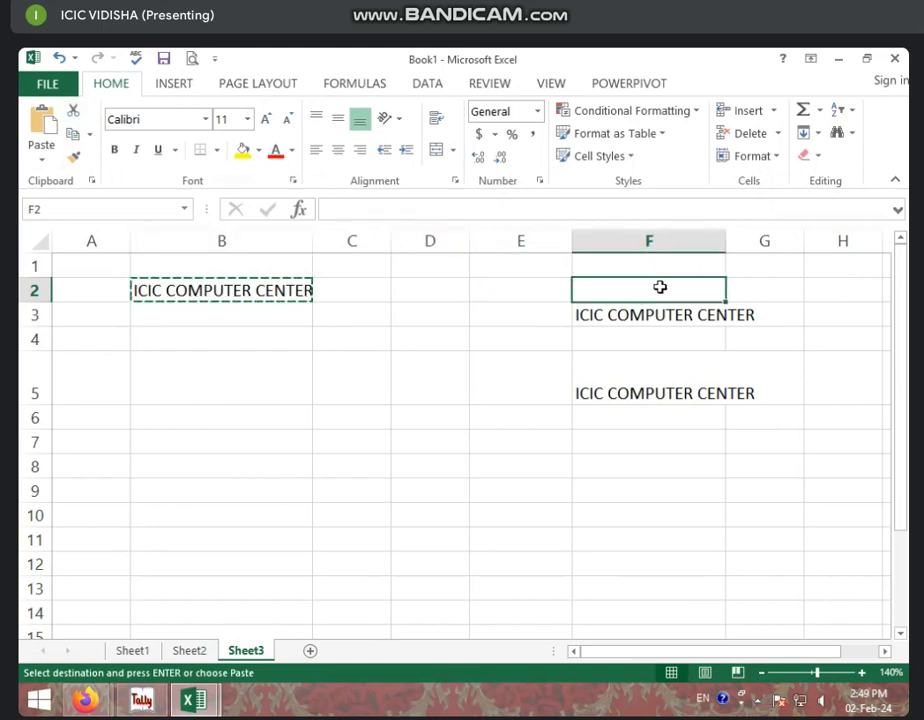
Step: Paste the cut heading into F2 and reselect it
{"action": "left_click", "coordinate": [45, 135]}
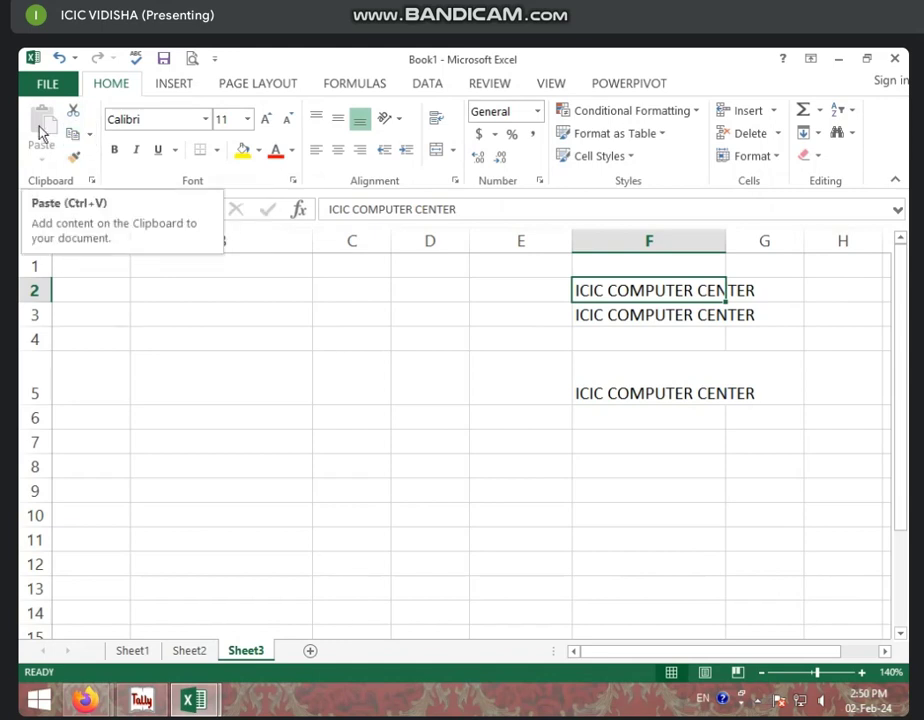
{"action": "left_click", "coordinate": [92, 375]}
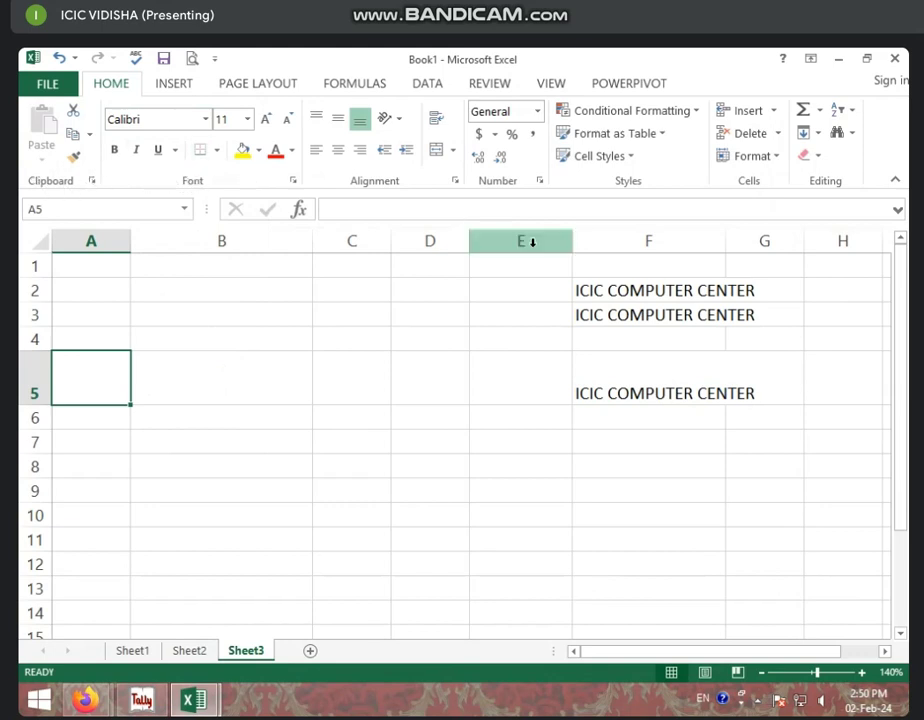
{"action": "left_click", "coordinate": [614, 290]}
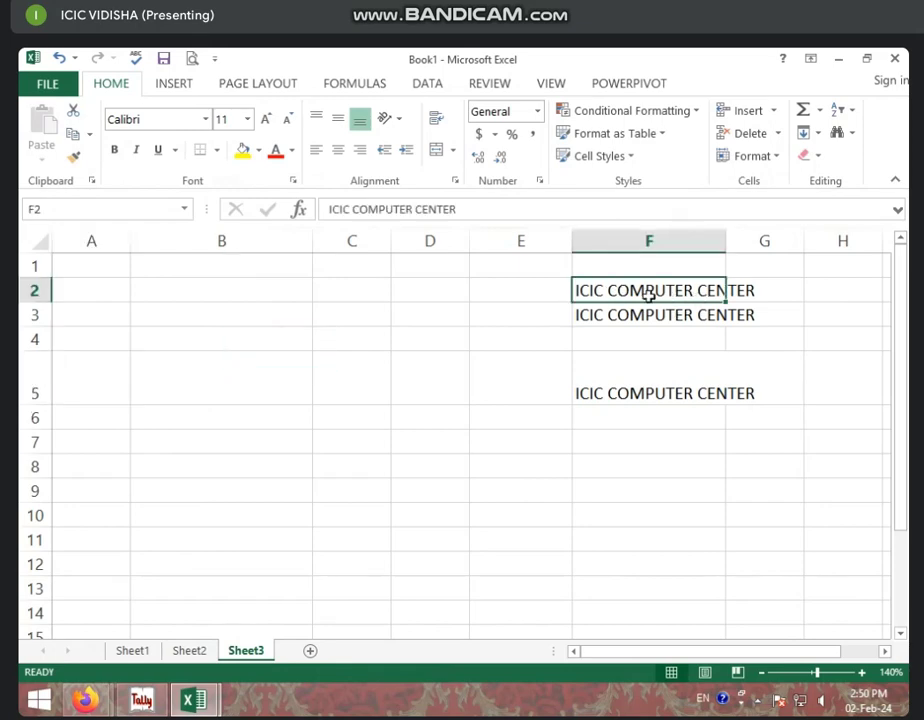
Step: Try Algerian on the F2 heading, then apply Bradley Hand ITC instead
{"action": "left_click", "coordinate": [206, 120]}
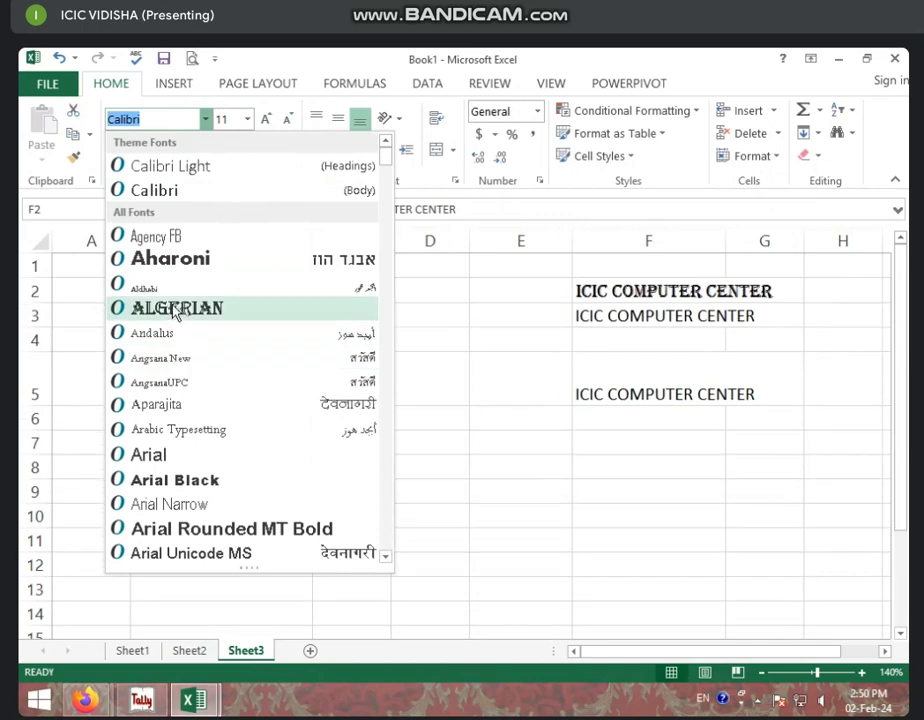
{"action": "left_click", "coordinate": [176, 307]}
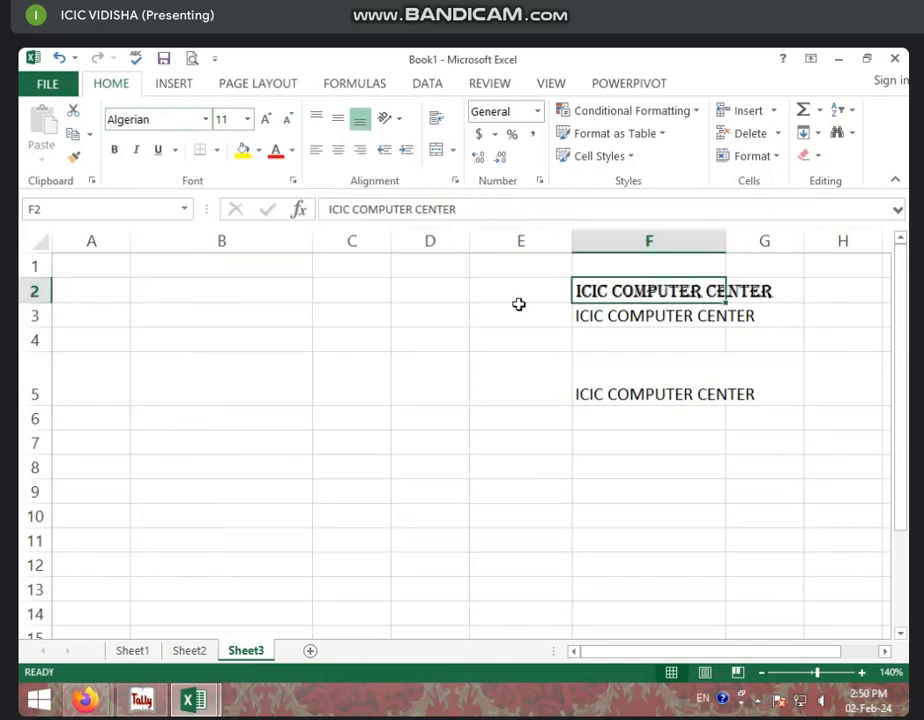
{"action": "left_click", "coordinate": [205, 120]}
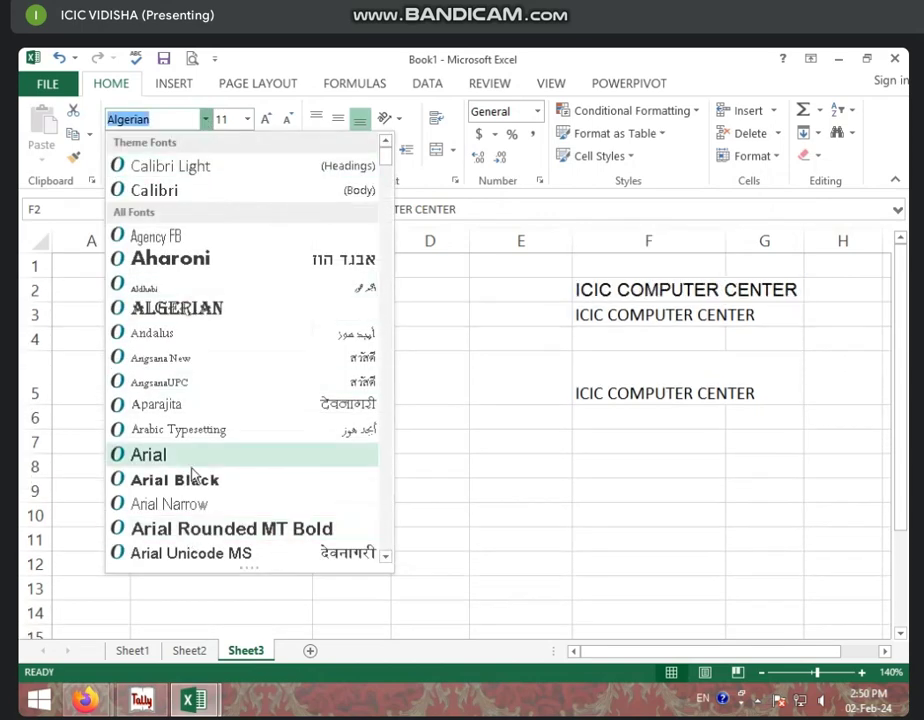
{"action": "scroll", "coordinate": [182, 478], "scroll_direction": "down", "scroll_amount": 3}
{"action": "scroll", "coordinate": [182, 480], "scroll_direction": "down", "scroll_amount": 5}
{"action": "scroll", "coordinate": [182, 490], "scroll_direction": "down", "scroll_amount": 2}
{"action": "scroll", "coordinate": [150, 485], "scroll_direction": "up", "scroll_amount": 2}
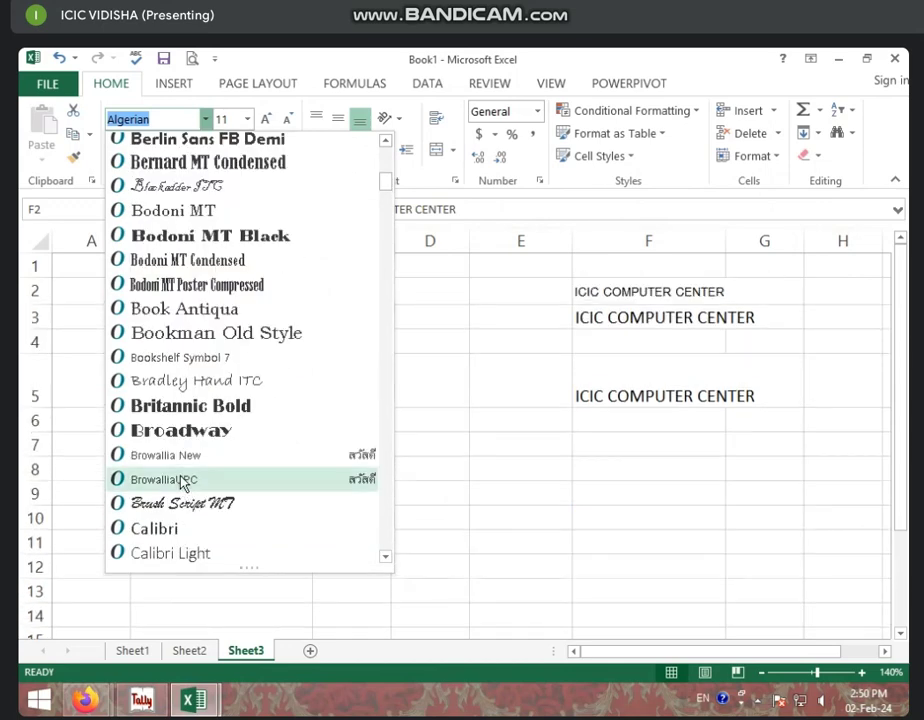
{"action": "scroll", "coordinate": [196, 419], "scroll_direction": "up", "scroll_amount": 1}
{"action": "left_click", "coordinate": [197, 456]}
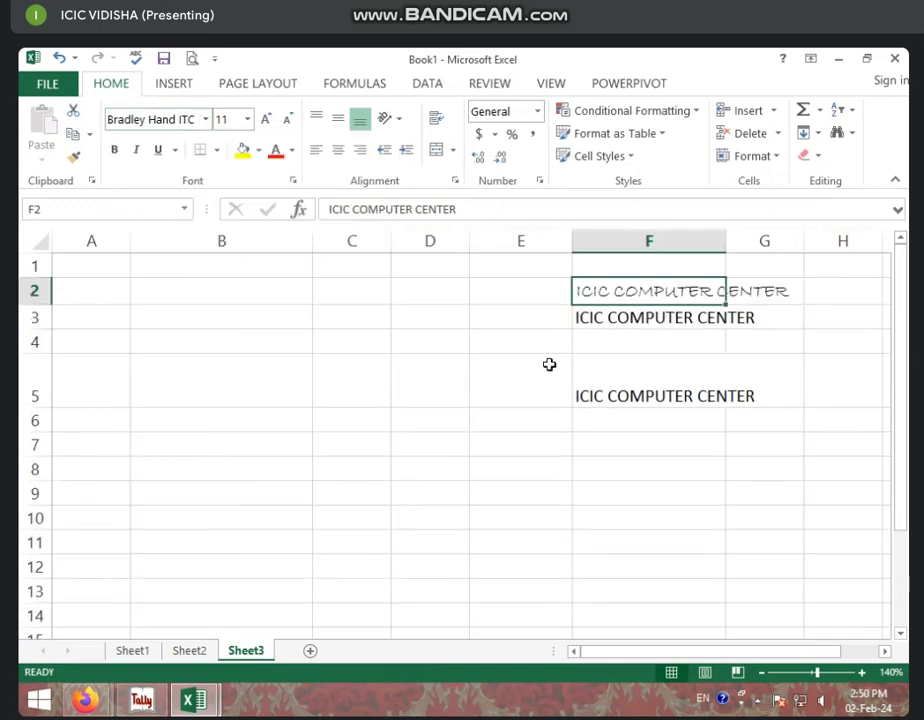
{"action": "left_click", "coordinate": [250, 119]}
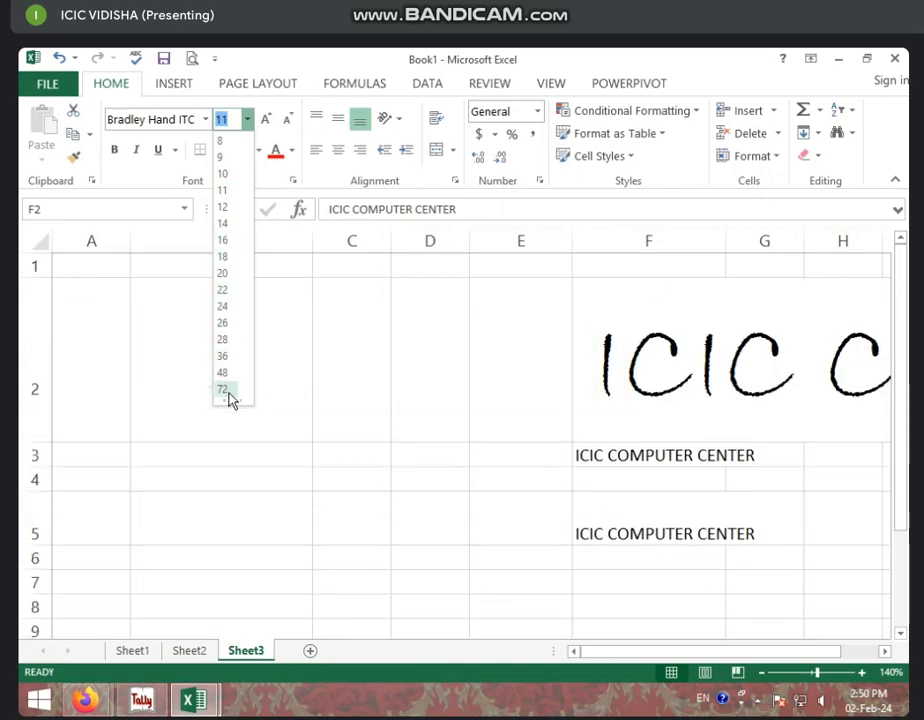
Step: Size the heading at 18, raise it to 24, then reduce it to 20
{"action": "left_click", "coordinate": [224, 257]}
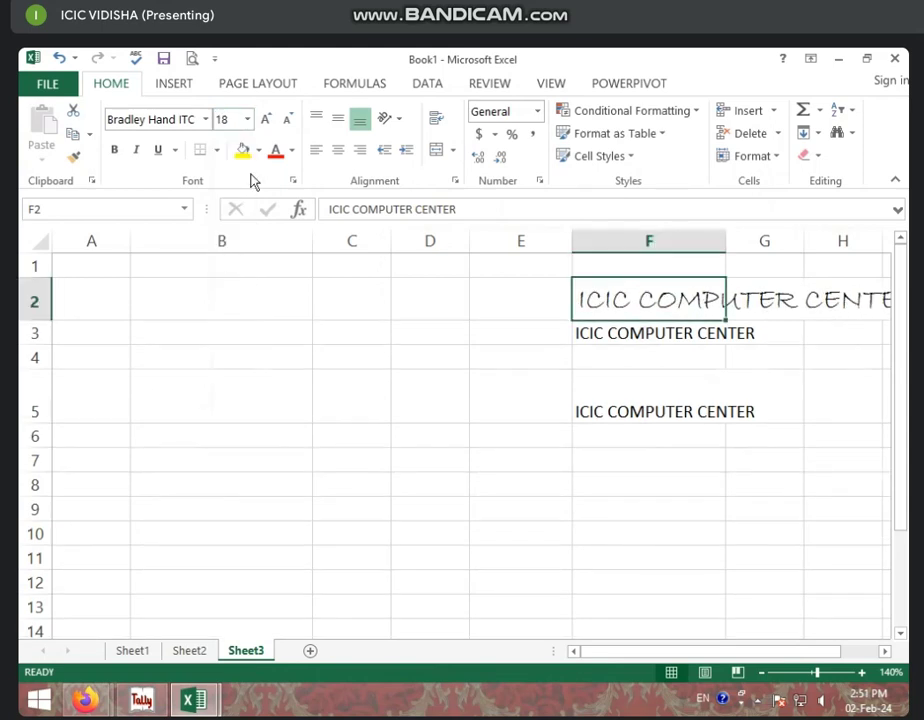
{"action": "left_click", "coordinate": [266, 121]}
{"action": "left_click", "coordinate": [266, 121]}
{"action": "left_click", "coordinate": [266, 121]}
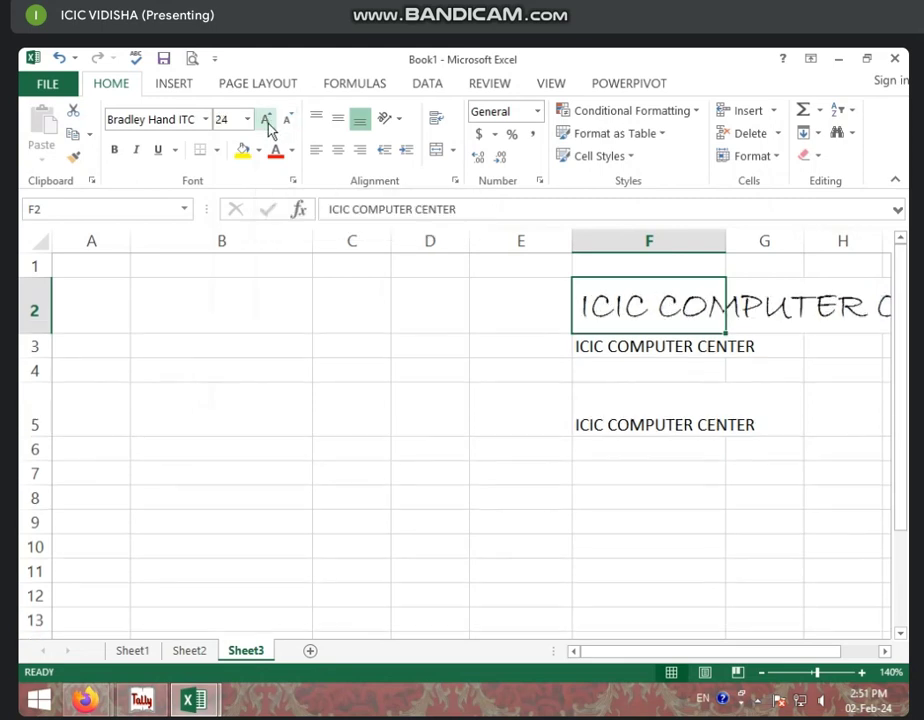
{"action": "left_click_drag", "start_coordinate": [604, 652], "coordinate": [691, 652]}
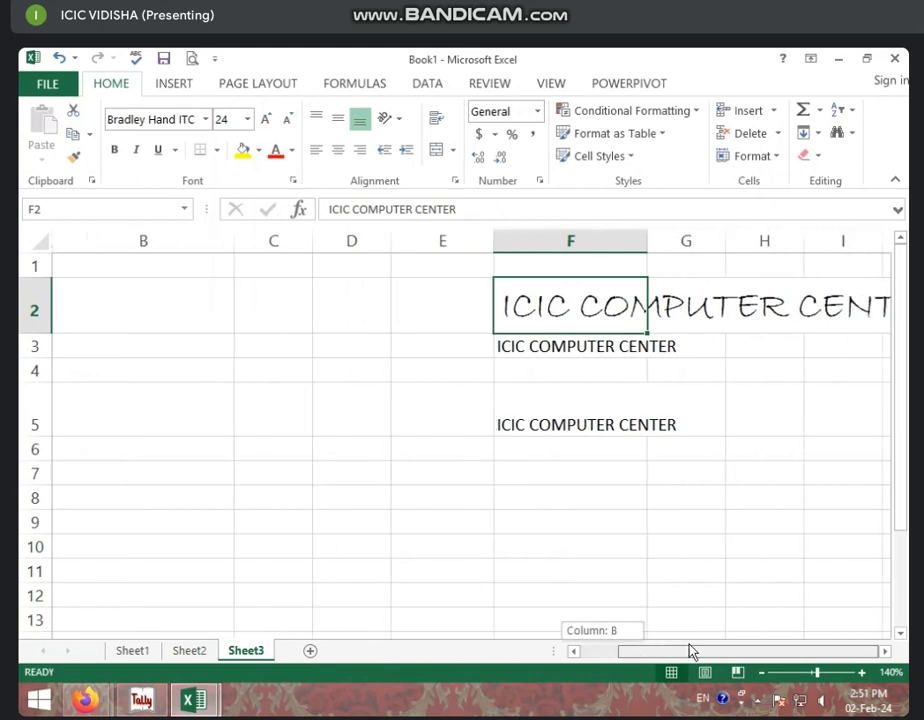
{"action": "left_click", "coordinate": [288, 121]}
{"action": "left_click", "coordinate": [288, 121]}
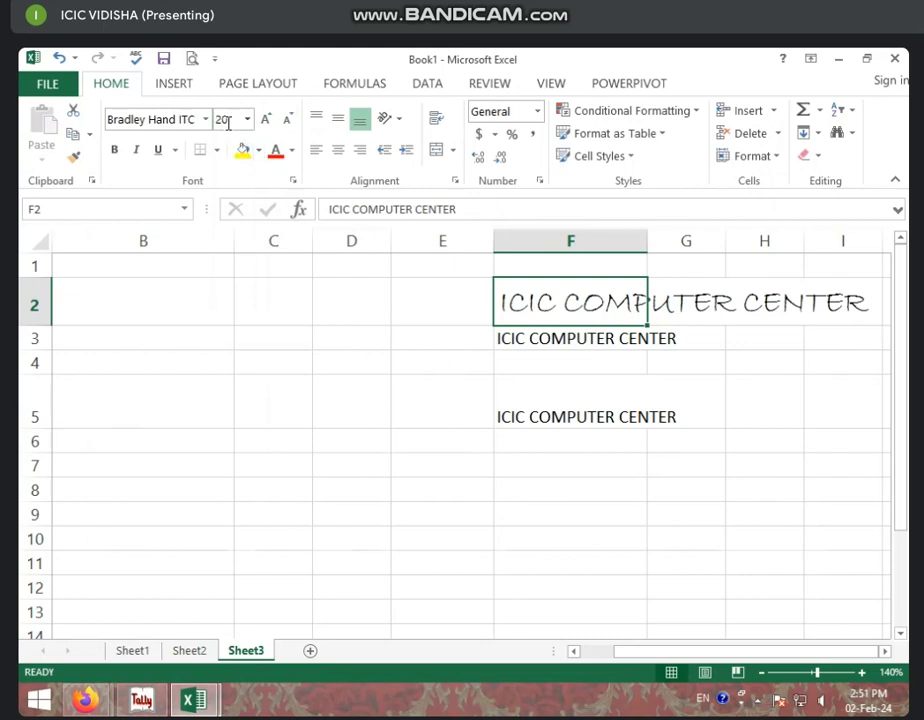
Step: Make the ICIC COMPUTER CENTER title in F2 bold, italic and double-underlined
{"action": "left_click", "coordinate": [111, 151]}
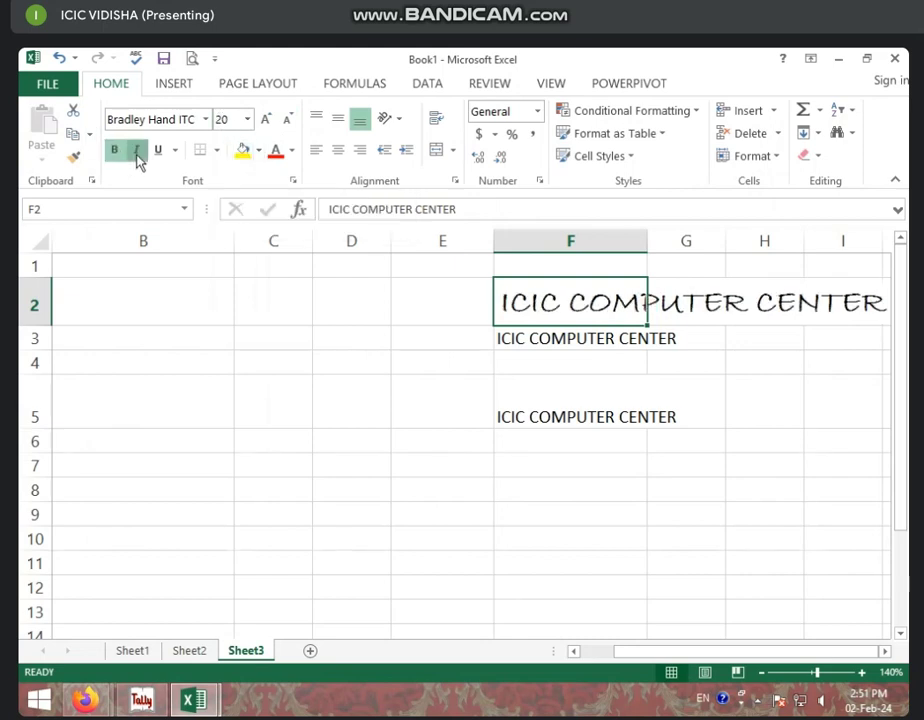
{"action": "left_click", "coordinate": [137, 152]}
{"action": "left_click", "coordinate": [177, 151]}
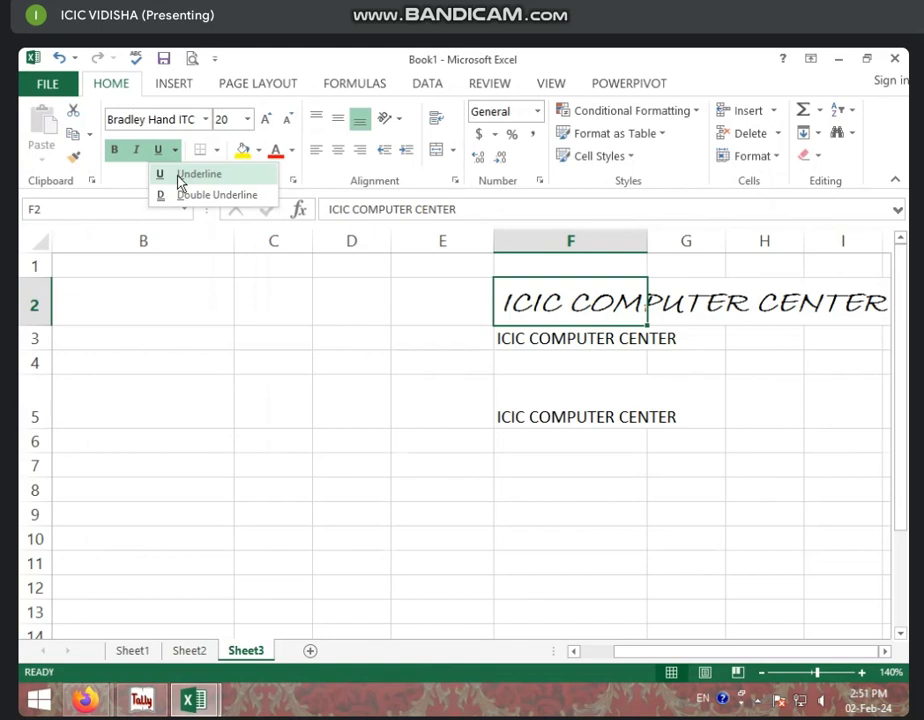
{"action": "left_click", "coordinate": [181, 176]}
{"action": "left_click", "coordinate": [174, 150]}
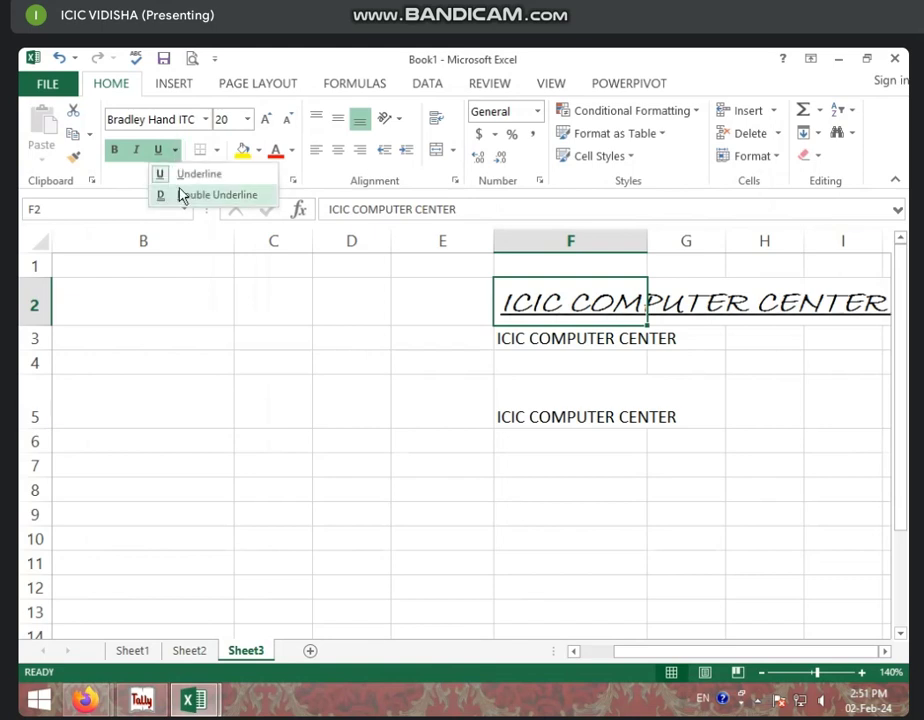
{"action": "left_click", "coordinate": [183, 196]}
Step: Select cell B7 for a new entry
{"action": "left_click", "coordinate": [538, 362]}
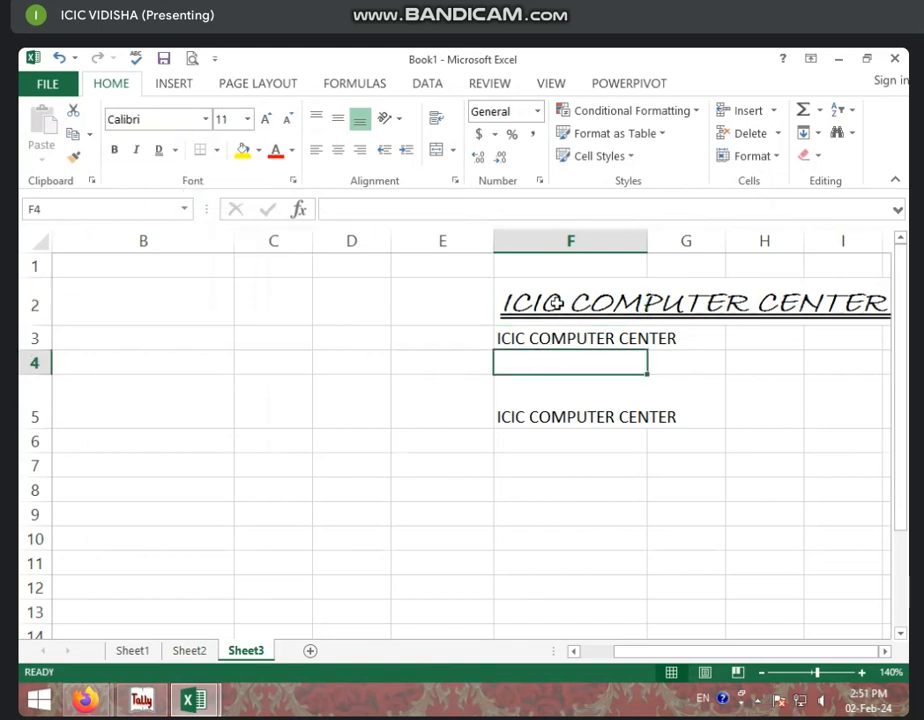
{"action": "left_click", "coordinate": [644, 304]}
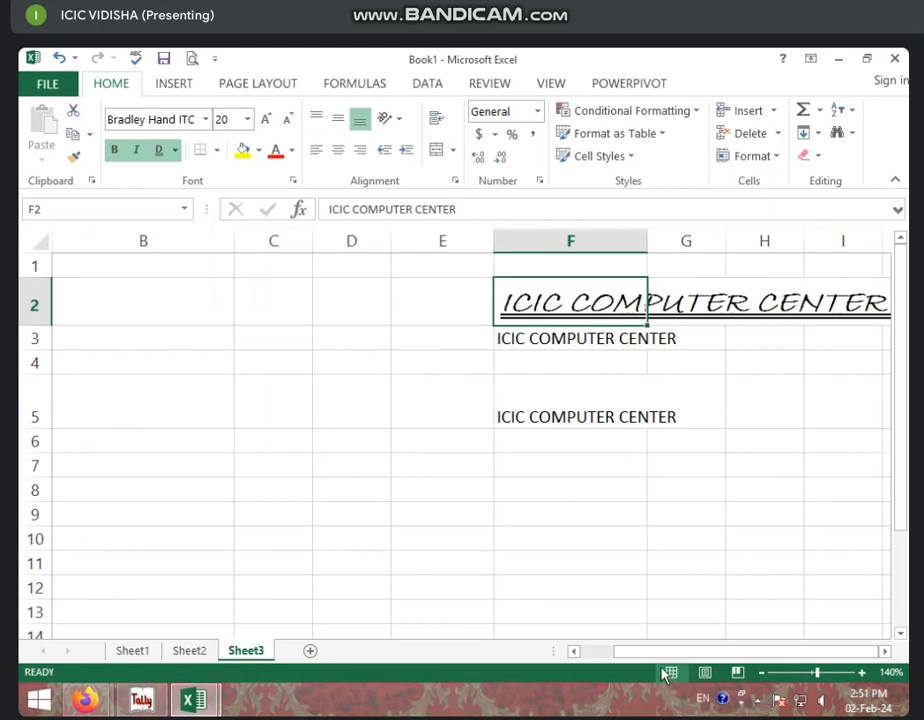
{"action": "left_click", "coordinate": [144, 463]}
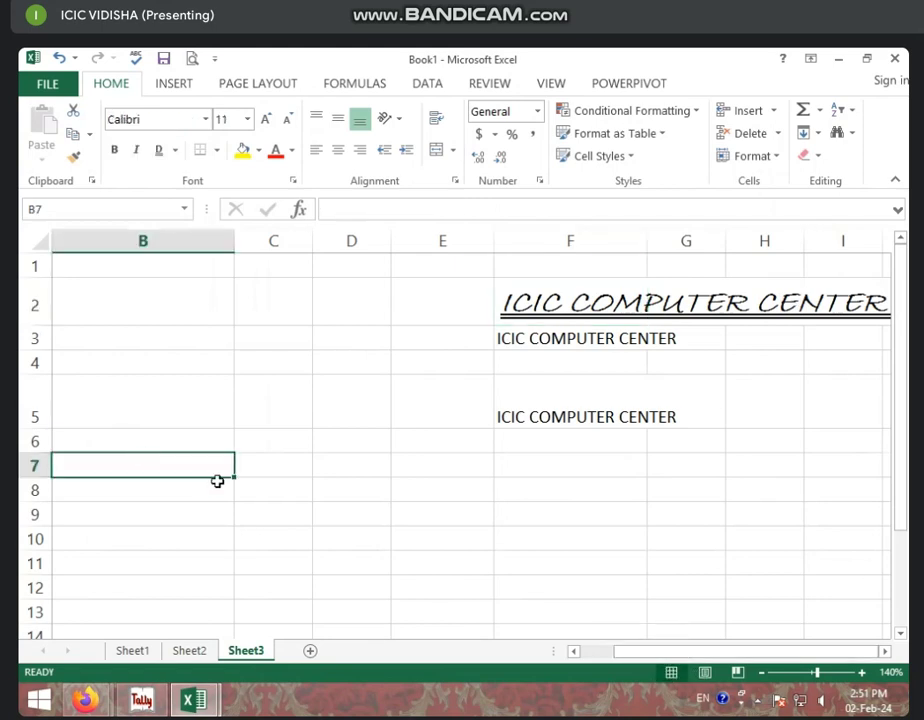
Step: Enter VIDISHA in B7, copy the styled F2 title into F7, and pick up F2's formatting with Format Painter
{"action": "type", "text": "VIDIS"}
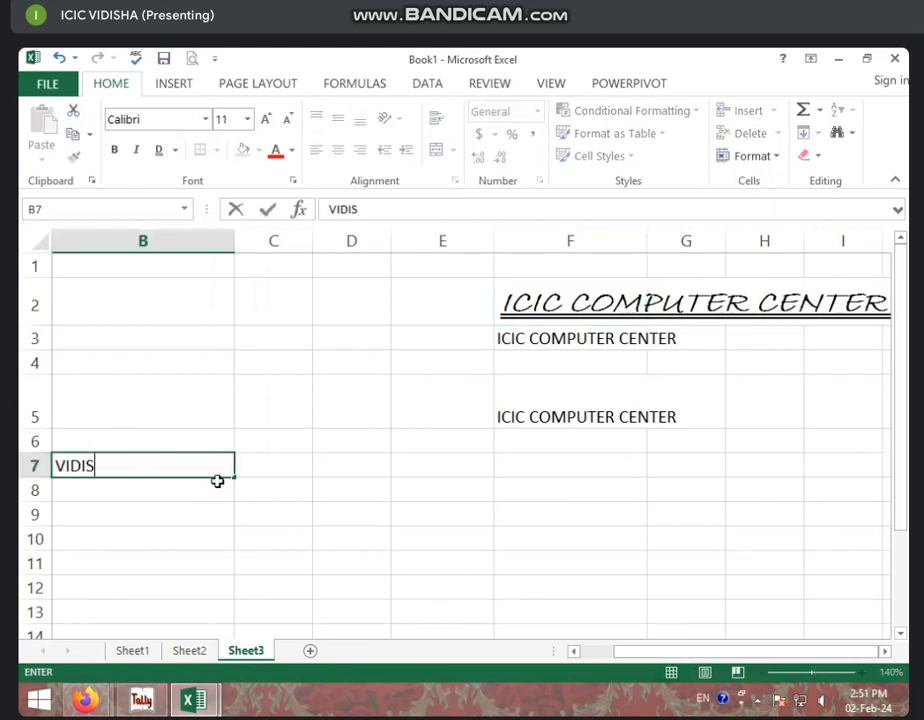
{"action": "type", "text": "HA"}
{"action": "left_click", "coordinate": [612, 468]}
{"action": "left_click", "coordinate": [625, 310]}
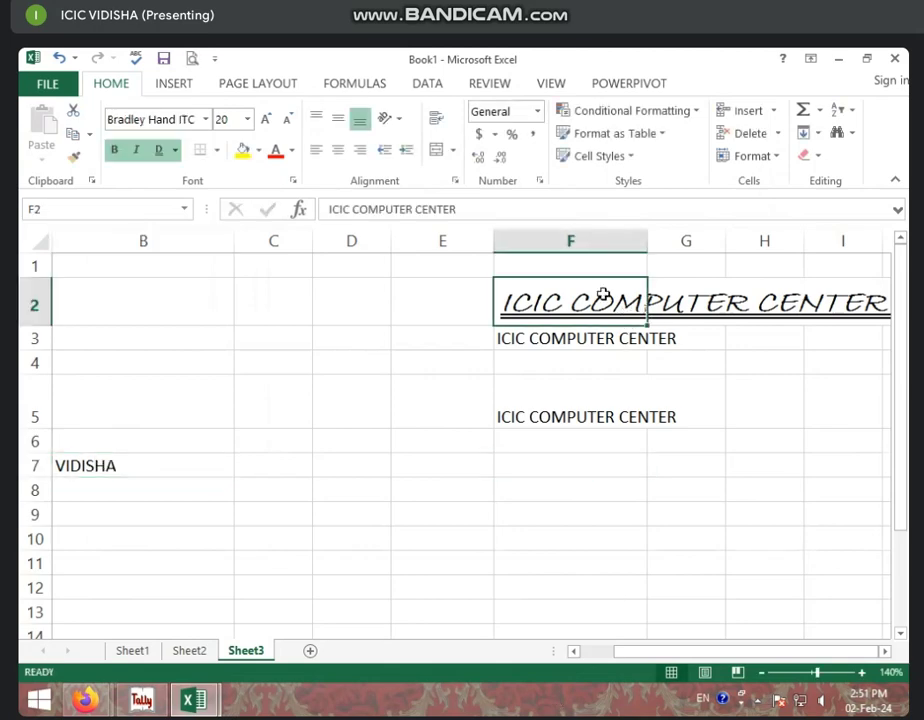
{"action": "key", "text": "ctrl+c"}
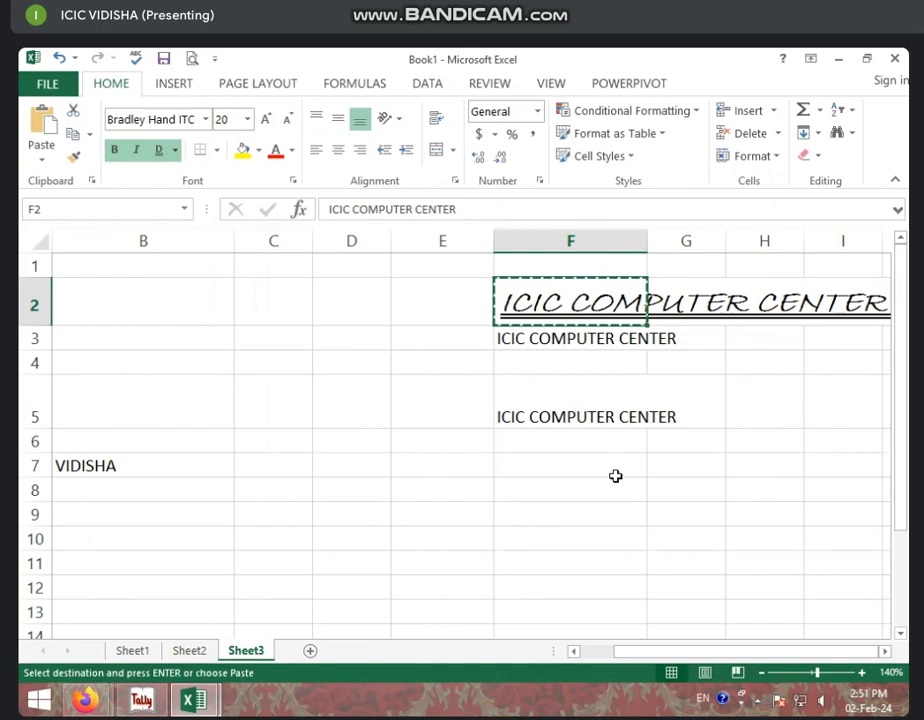
{"action": "left_click", "coordinate": [610, 472]}
{"action": "key", "text": "ctrl+v"}
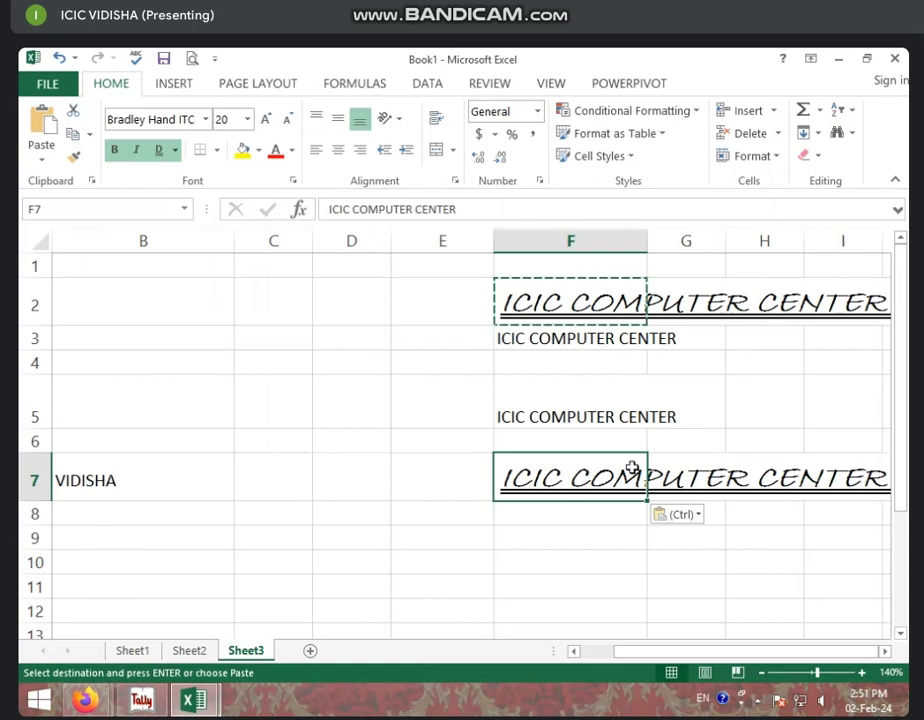
{"action": "left_click", "coordinate": [526, 285]}
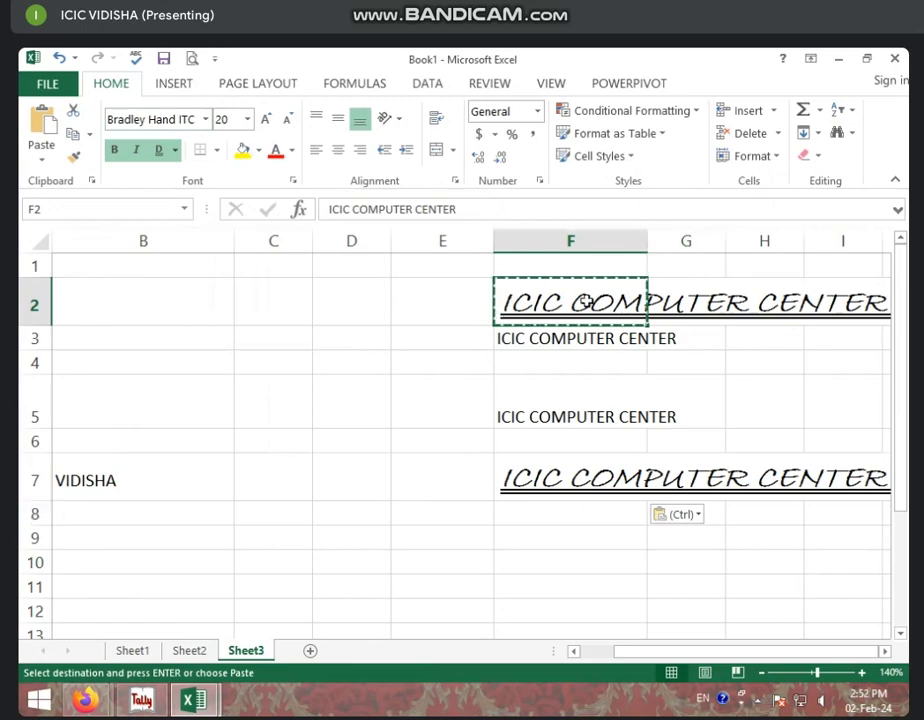
{"action": "left_click", "coordinate": [71, 159]}
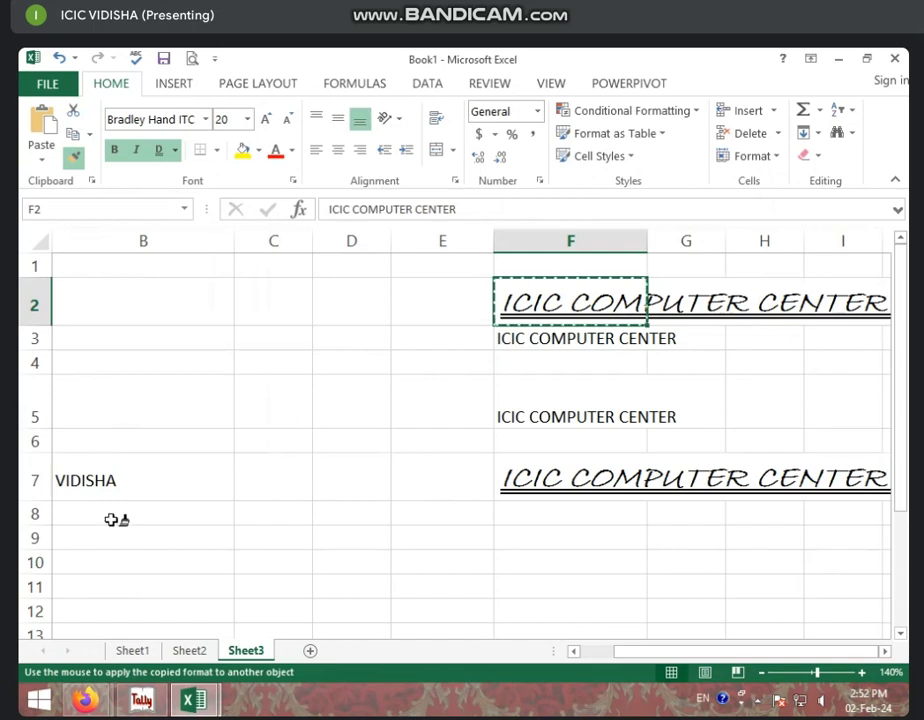
Step: Paint F2's script, italic, double-underlined style onto VIDISHA in B7
{"action": "left_click", "coordinate": [77, 479]}
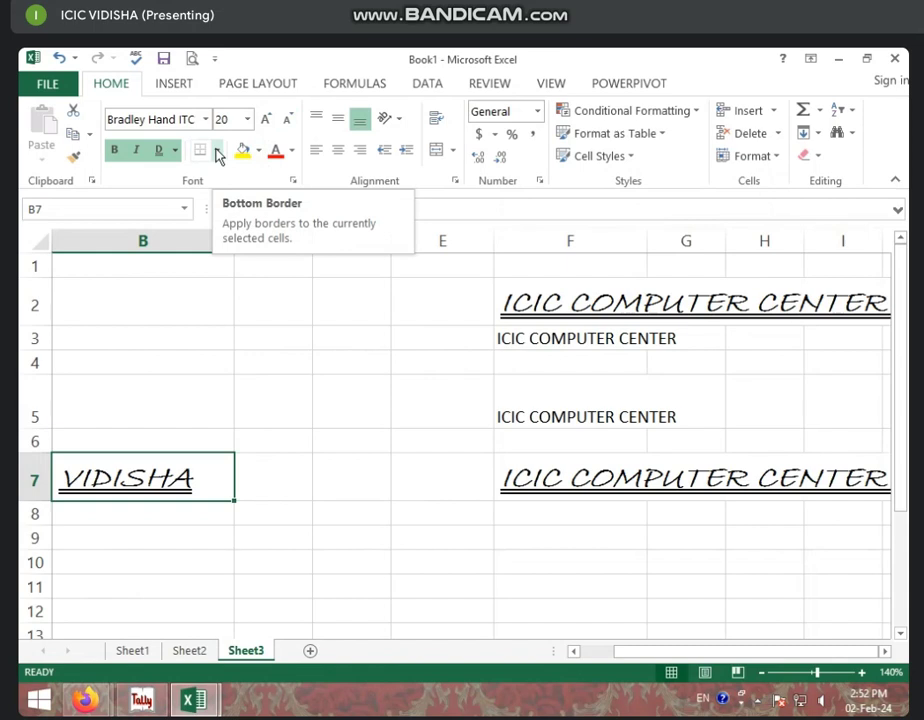
{"action": "left_click", "coordinate": [241, 357]}
{"action": "scroll", "coordinate": [309, 481], "scroll_direction": "down", "scroll_amount": 1}
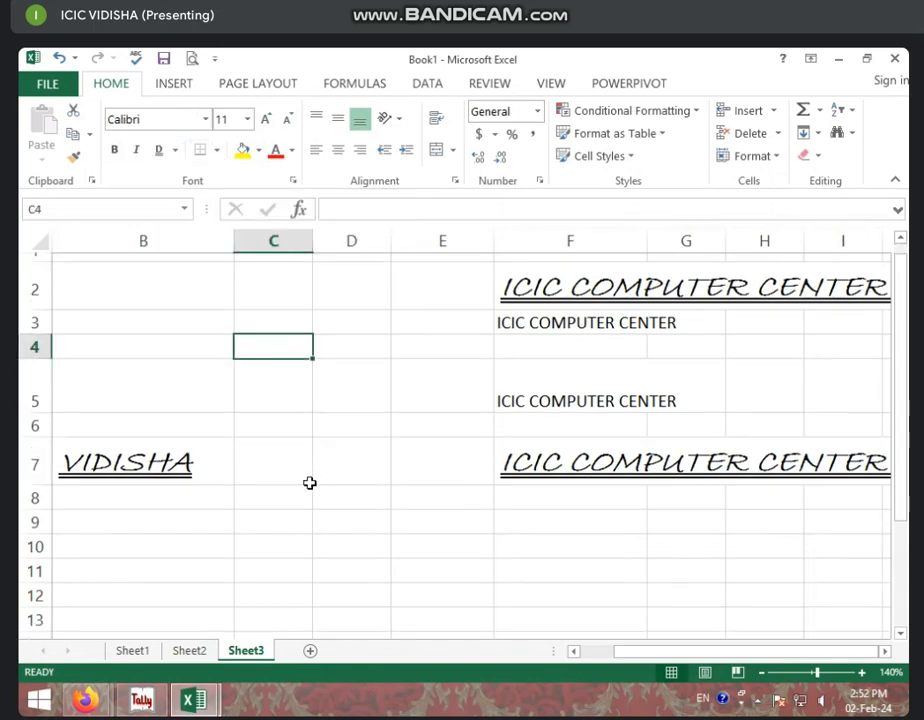
{"action": "scroll", "coordinate": [214, 420], "scroll_direction": "down", "scroll_amount": 4}
Step: Briefly select the empty block B18:F25, then open the sheet's print preview
{"action": "left_click", "coordinate": [165, 316]}
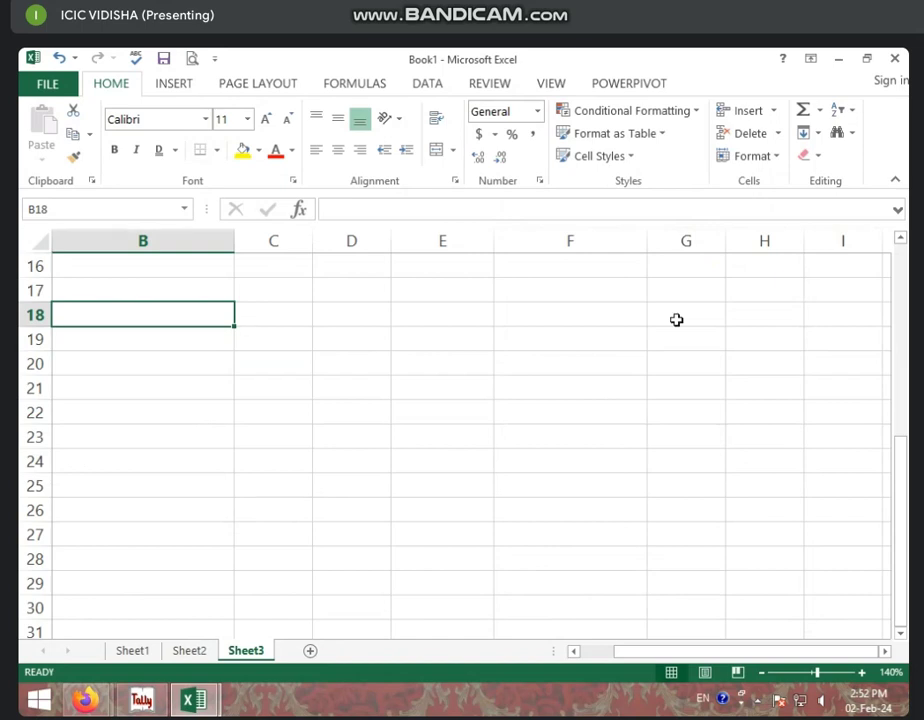
{"action": "left_click_drag", "start_coordinate": [188, 316], "coordinate": [511, 490]}
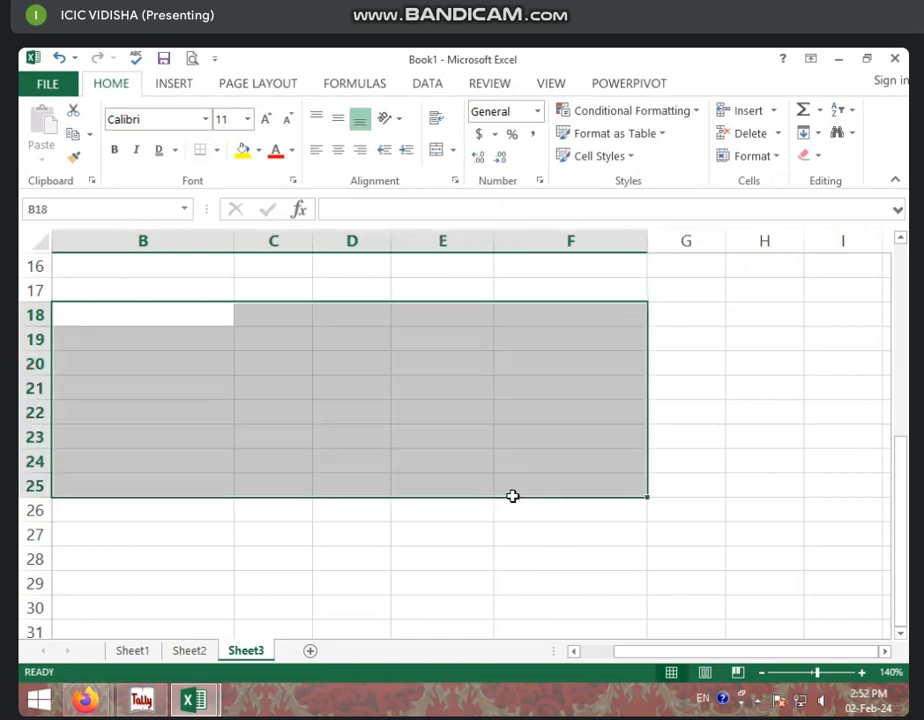
{"action": "left_click", "coordinate": [445, 370]}
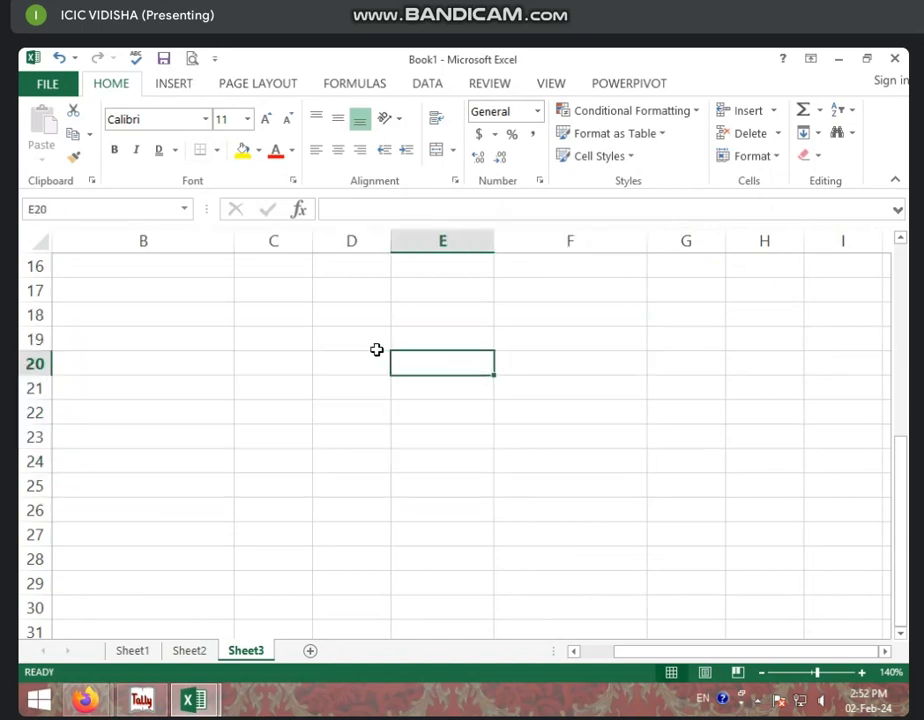
{"action": "left_click", "coordinate": [376, 340]}
{"action": "scroll", "coordinate": [350, 365], "scroll_direction": "up", "scroll_amount": 4}
{"action": "scroll", "coordinate": [473, 407], "scroll_direction": "up", "scroll_amount": 1}
{"action": "left_click", "coordinate": [471, 406]}
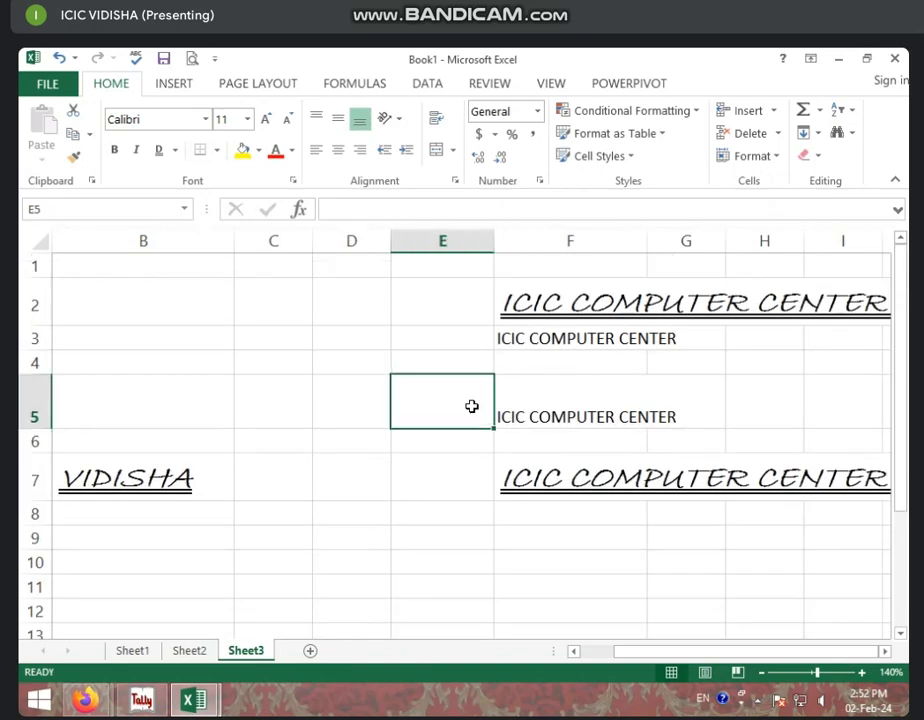
{"action": "key", "text": "ctrl+p"}
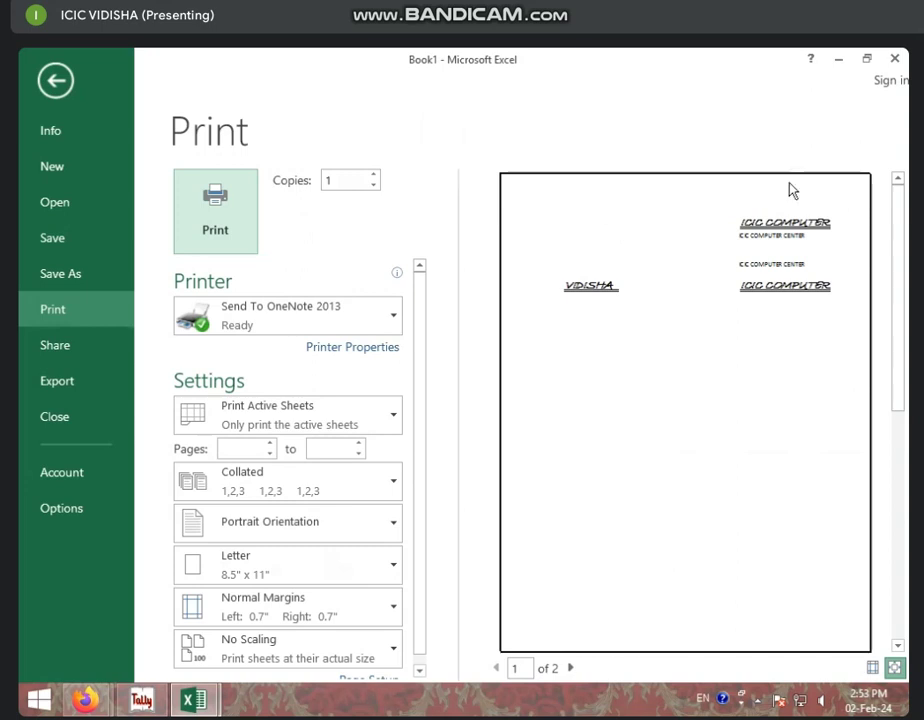
Step: Leave the print preview and return to Sheet3's grid
{"action": "left_click", "coordinate": [55, 80]}
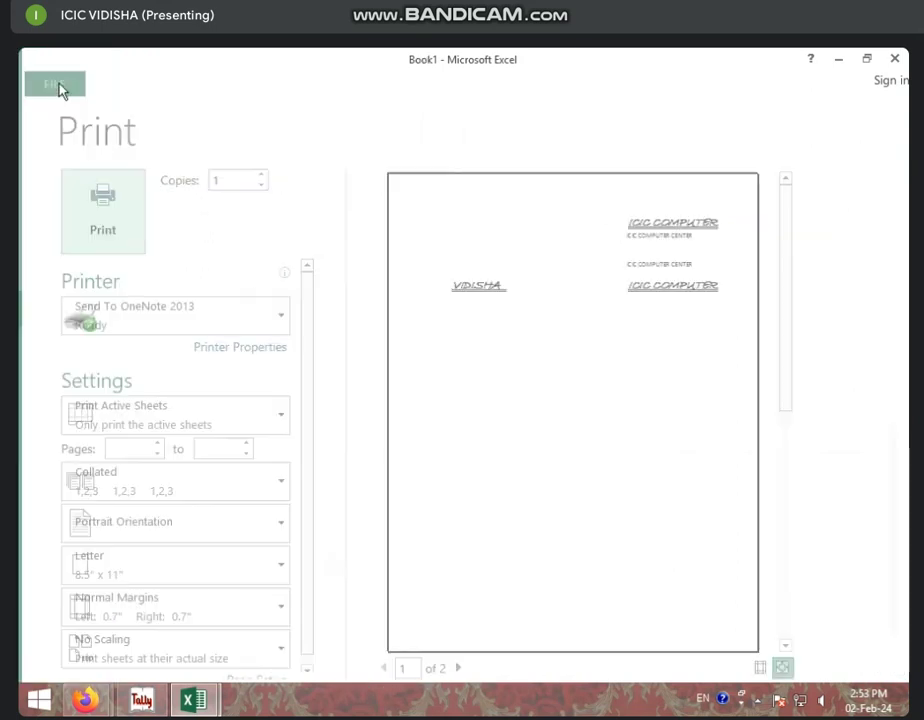
{"action": "left_click", "coordinate": [308, 336]}
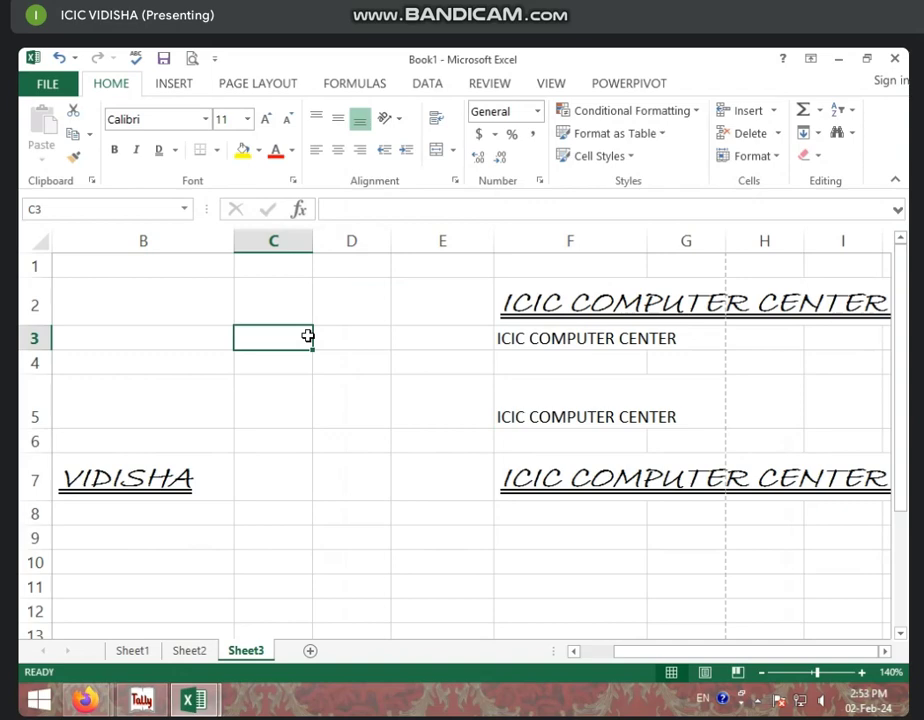
Step: Select the range A1:H9
{"action": "left_click", "coordinate": [367, 357]}
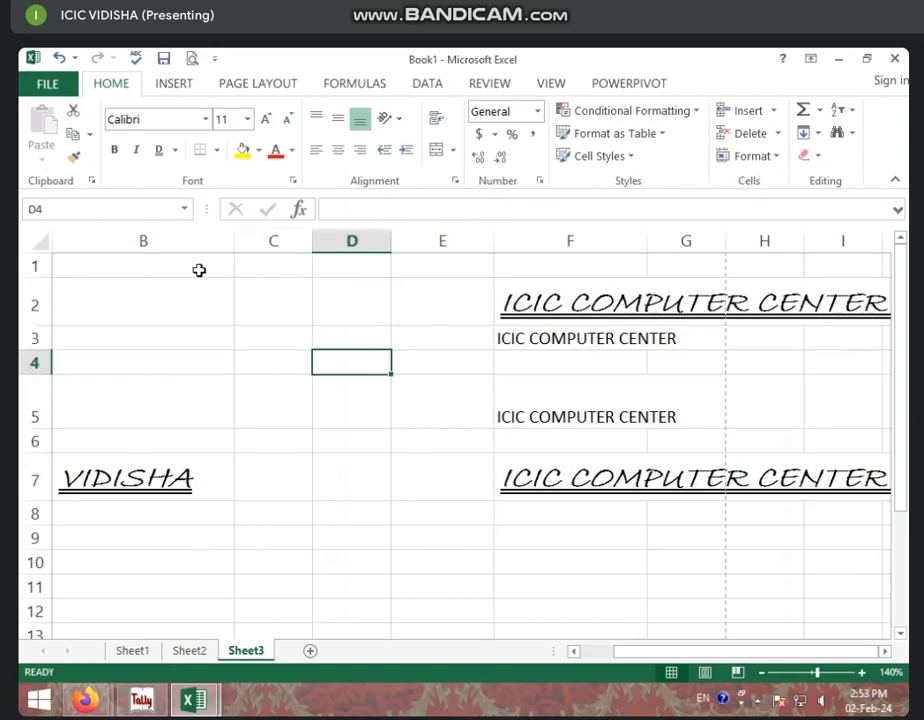
{"action": "mouse_move", "coordinate": [198, 267]}
{"action": "left_mouse_down"}
{"action": "mouse_move", "coordinate": [200, 483]}
{"action": "mouse_move", "coordinate": [43, 585]}
{"action": "left_mouse_up"}
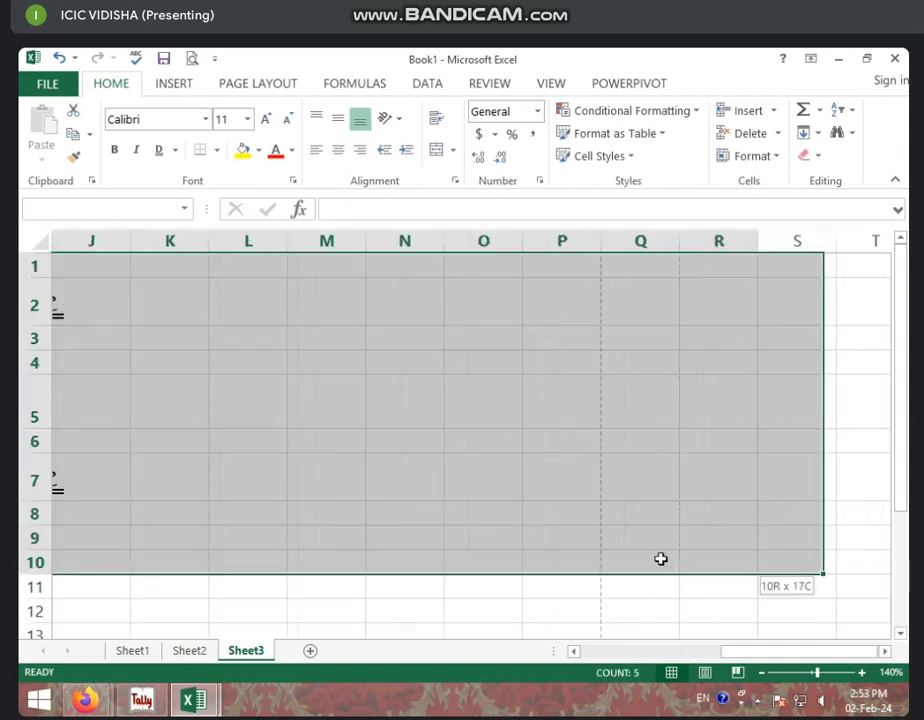
{"action": "left_click_drag", "start_coordinate": [43, 585], "coordinate": [130, 509]}
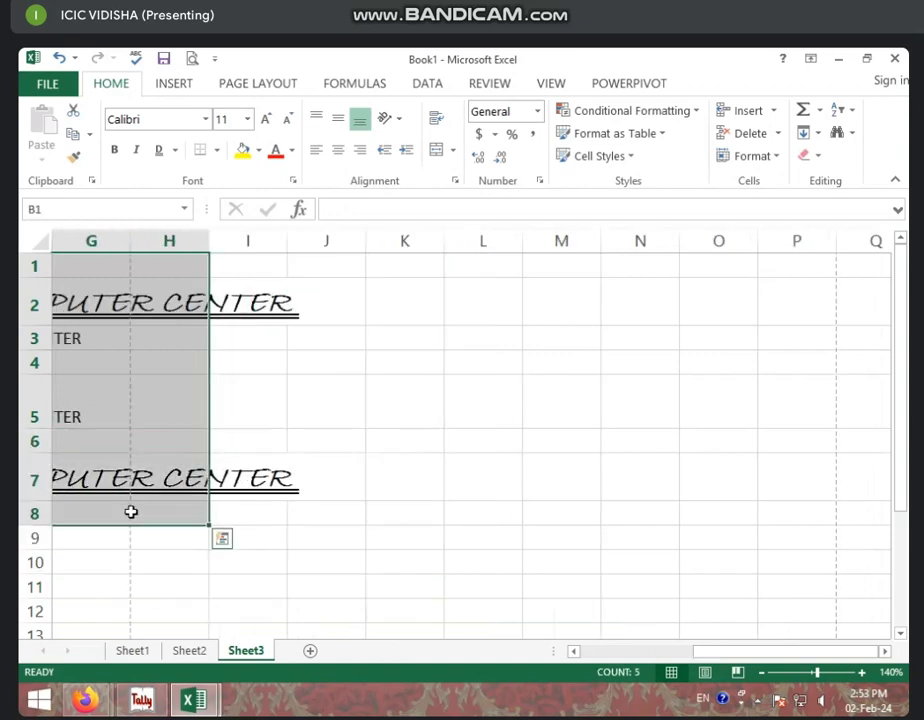
{"action": "left_click_drag", "start_coordinate": [718, 655], "coordinate": [605, 655]}
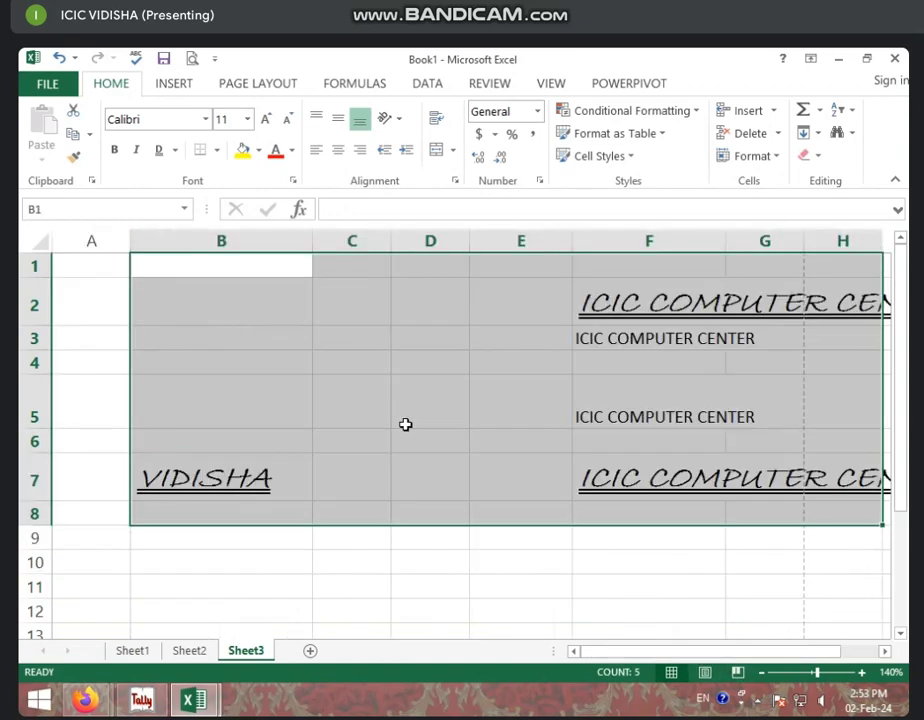
{"action": "left_click", "coordinate": [171, 306]}
{"action": "left_click_drag", "start_coordinate": [90, 265], "coordinate": [824, 540]}
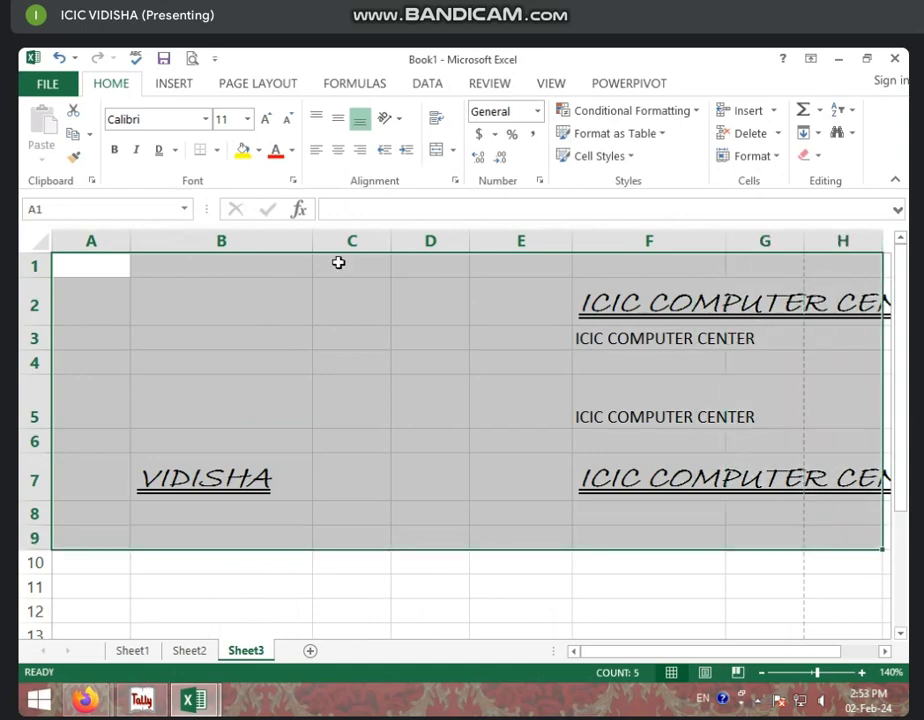
Step: Apply All Borders to every cell in A1:H9, replacing an initial bottom border
{"action": "left_click", "coordinate": [218, 157]}
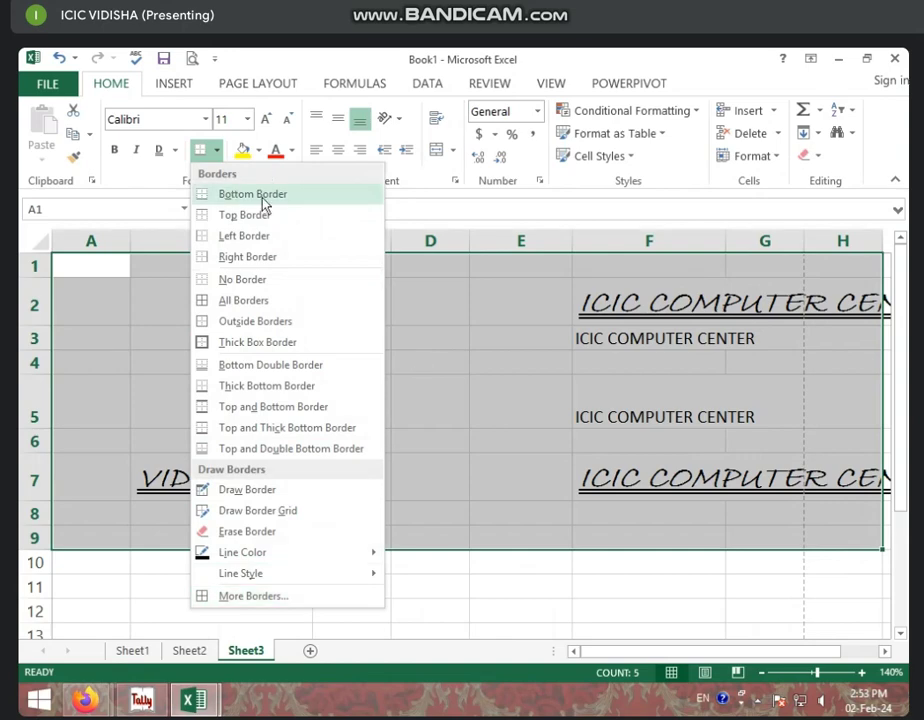
{"action": "left_click", "coordinate": [242, 201]}
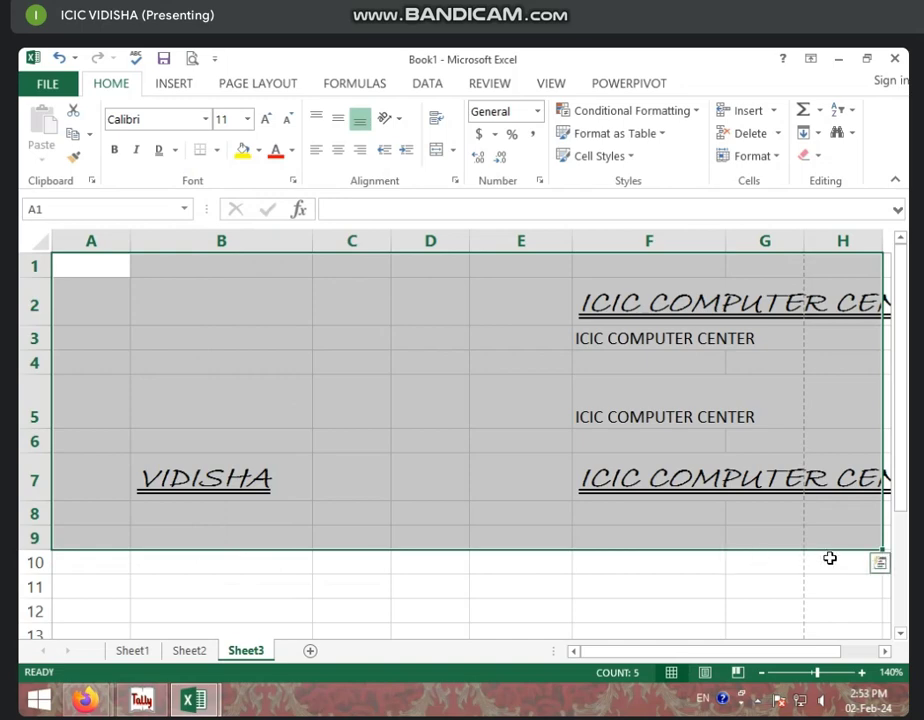
{"action": "left_click", "coordinate": [216, 150]}
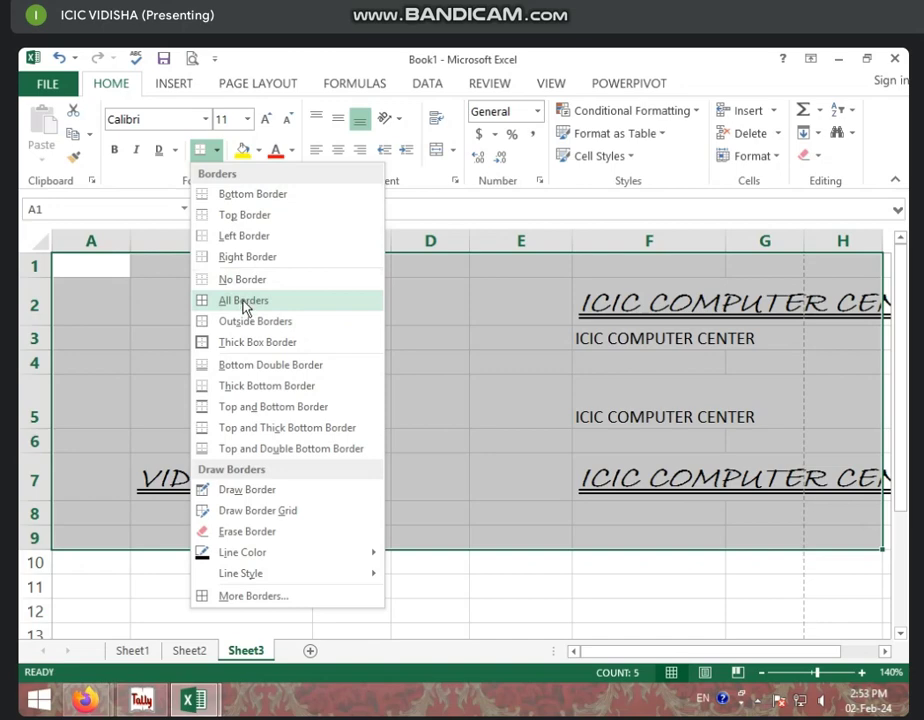
{"action": "left_click", "coordinate": [243, 301]}
{"action": "left_click", "coordinate": [433, 364]}
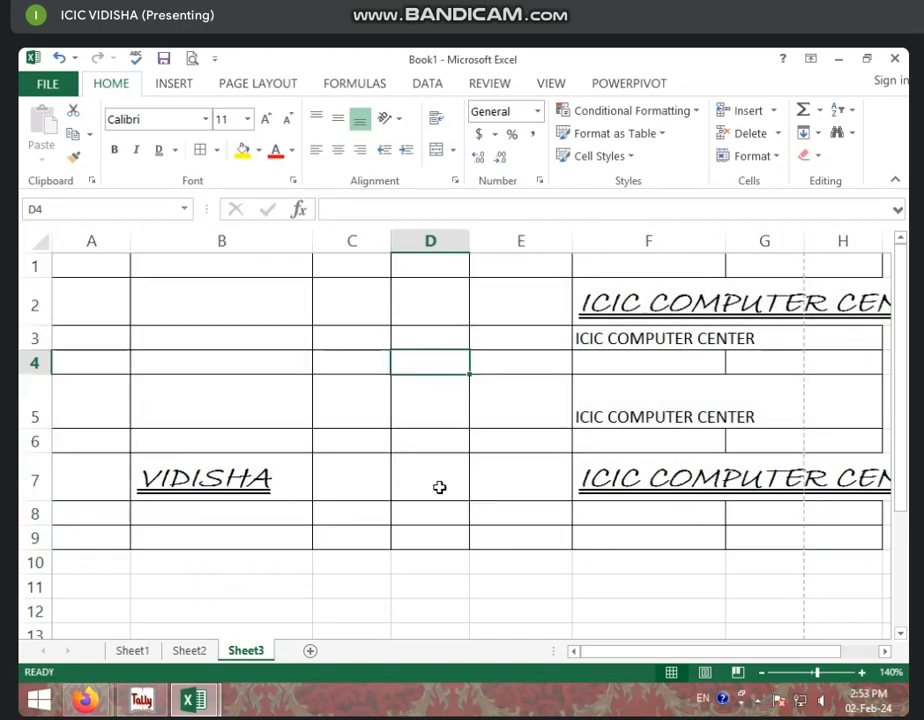
{"action": "left_click_drag", "start_coordinate": [606, 653], "coordinate": [672, 652]}
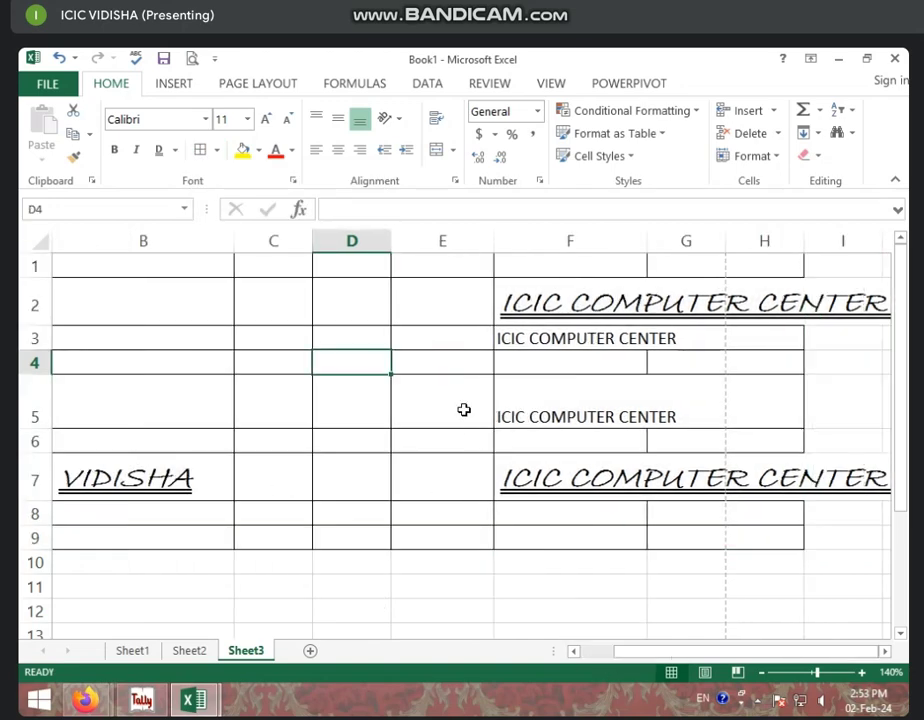